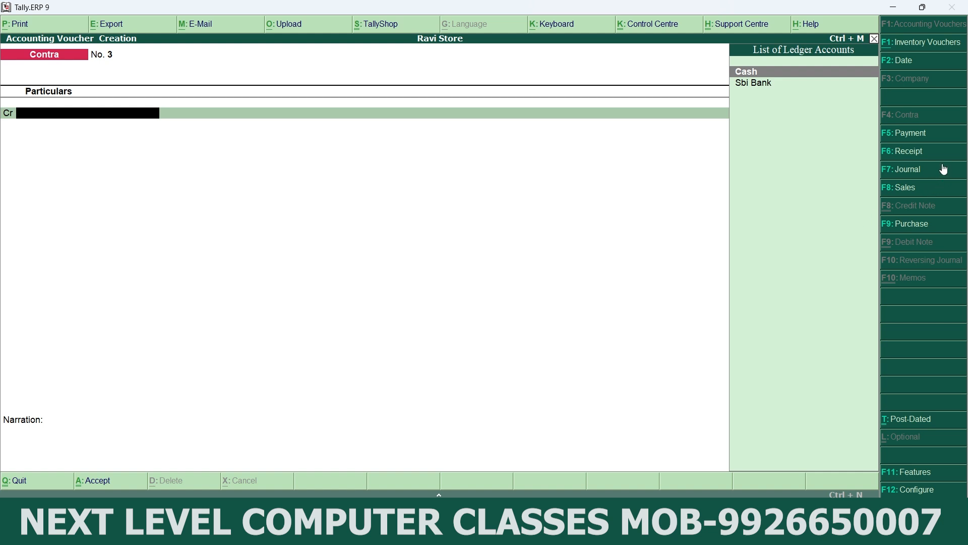
# Step: Start a Payment voucher and create a new ledger for its debit line, named Electric Exp
pyautogui.click(943, 136)
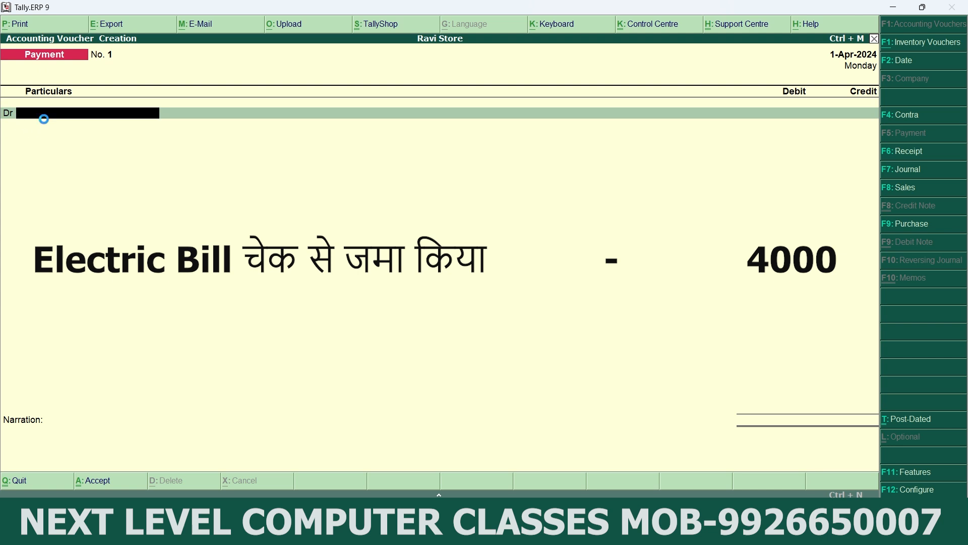
pyautogui.hotkey('alt', 'c')
pyautogui.write('Elect')
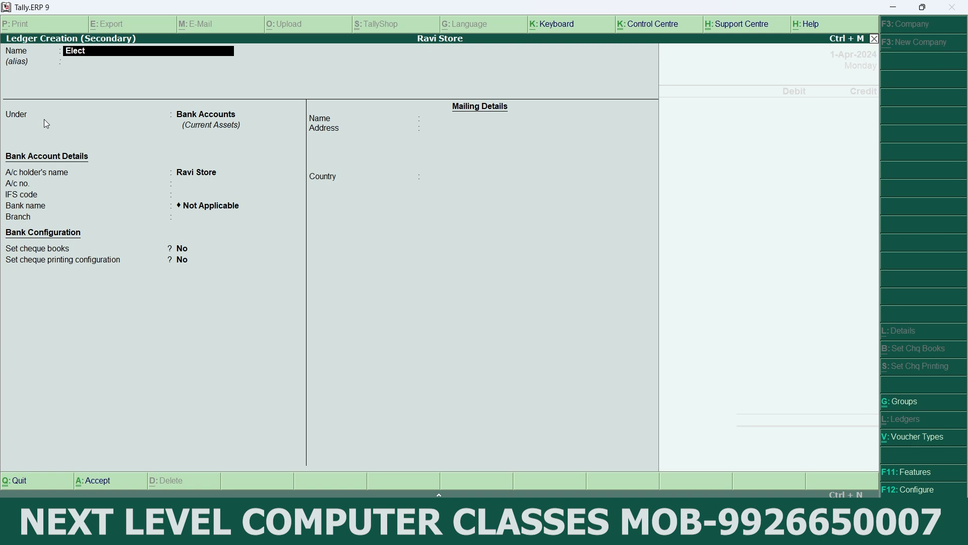
pyautogui.write('ric Exp.')
pyautogui.press('Return')
pyautogui.press('Return')
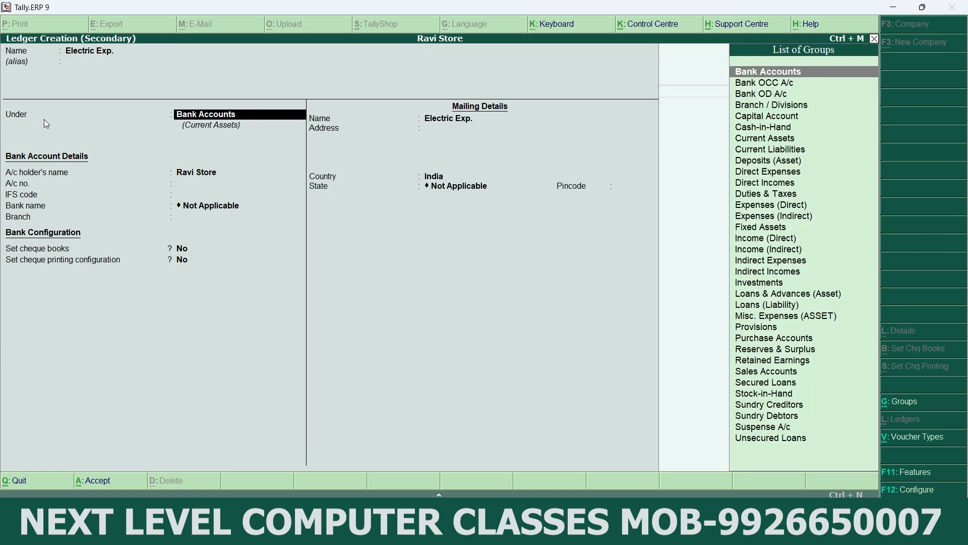
# Step: Place the Electric Exp. ledger under Expenses (Indirect), keep the remaining defaults and save it
pyautogui.write('Ex')
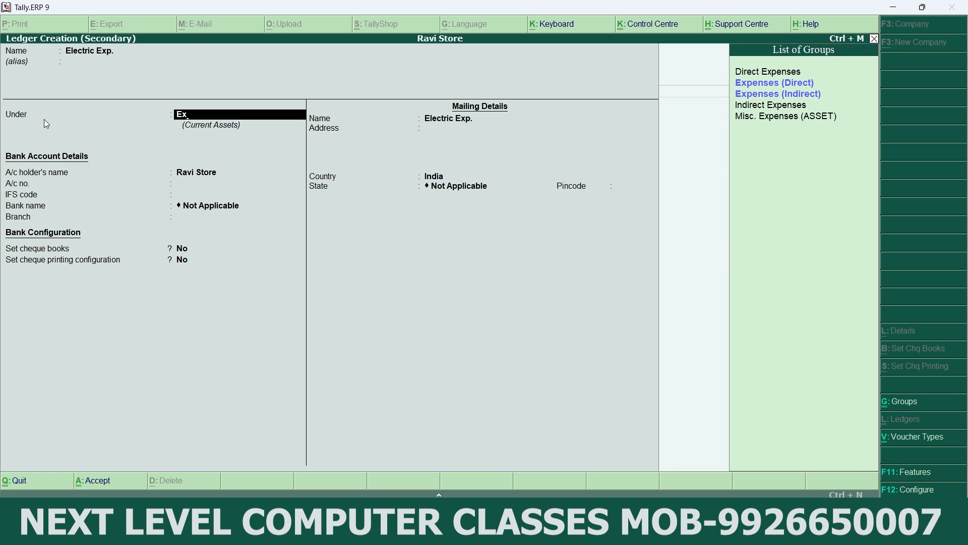
pyautogui.press('Down')
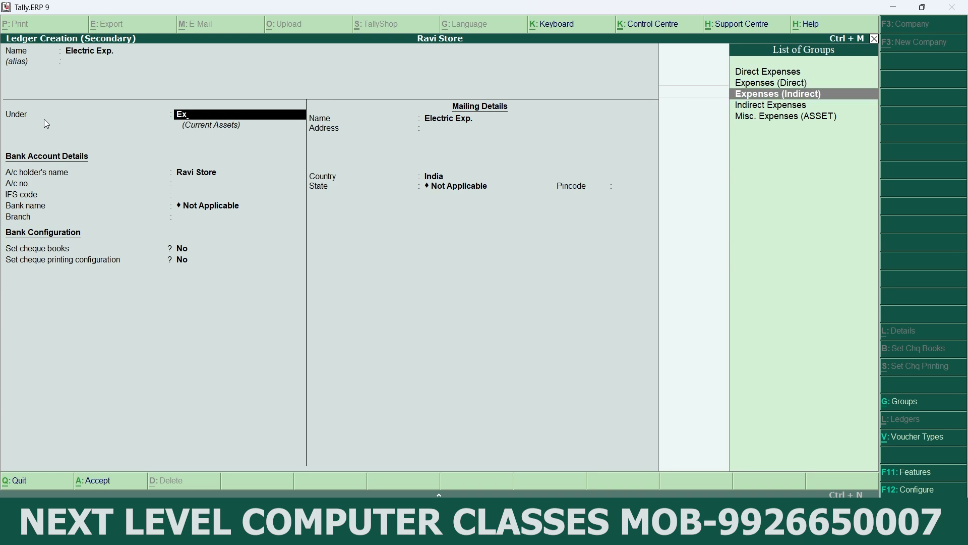
pyautogui.press('Return')
pyautogui.press('Return')
pyautogui.press('Return')
pyautogui.press('Return')
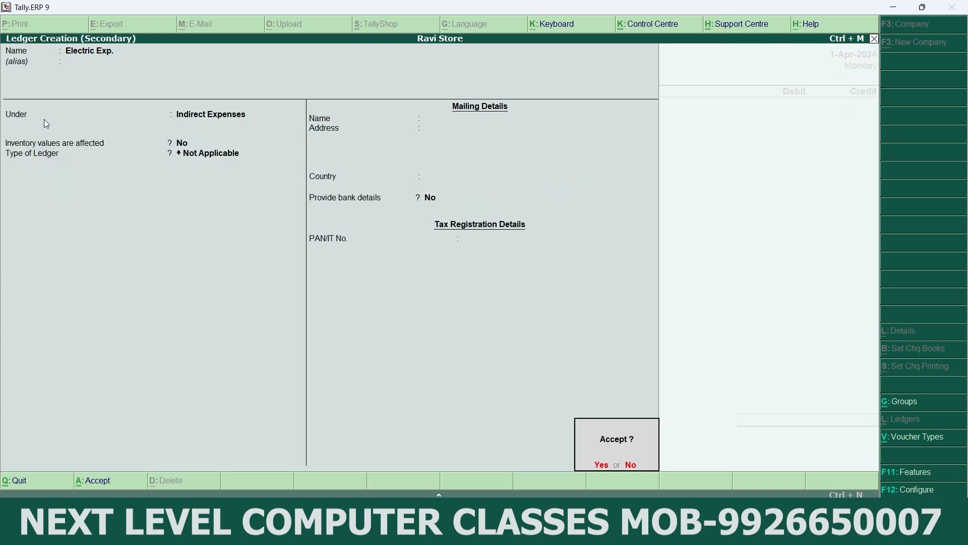
pyautogui.press('Return')
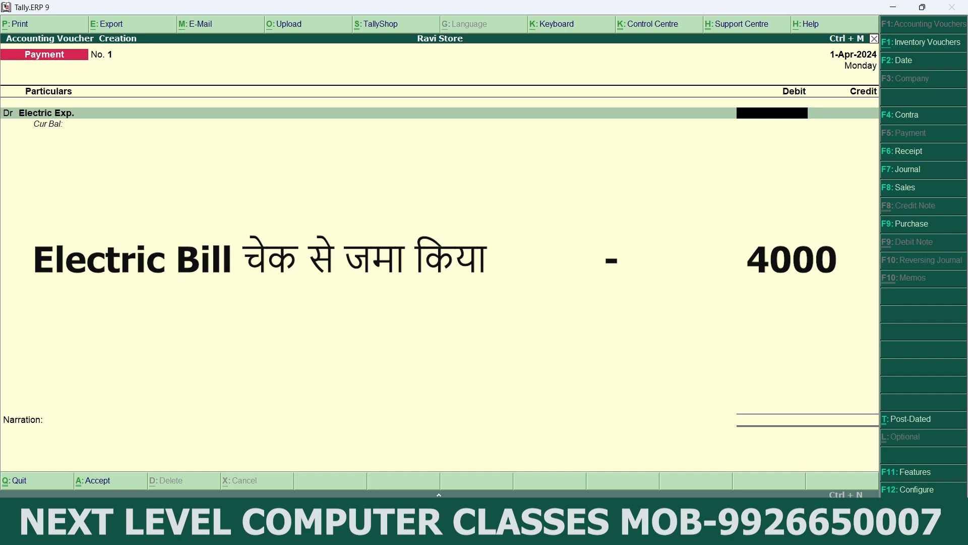
# Step: Check the electric bill entry in the Word notes and set the Electric Exp. debit to 4000 in Tally
pyautogui.hotkey('alt', 'Tab')
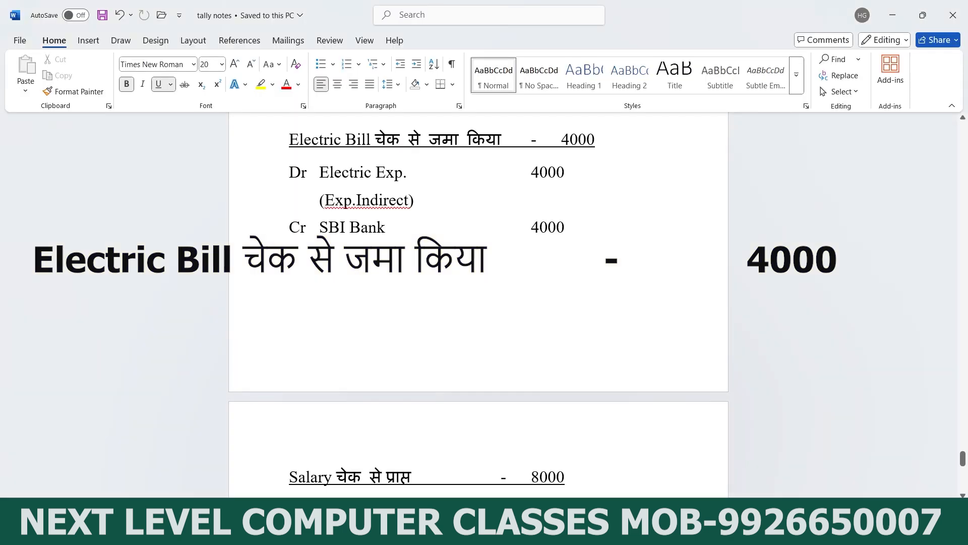
pyautogui.hotkey('alt', 'Tab')
pyautogui.write('4000')
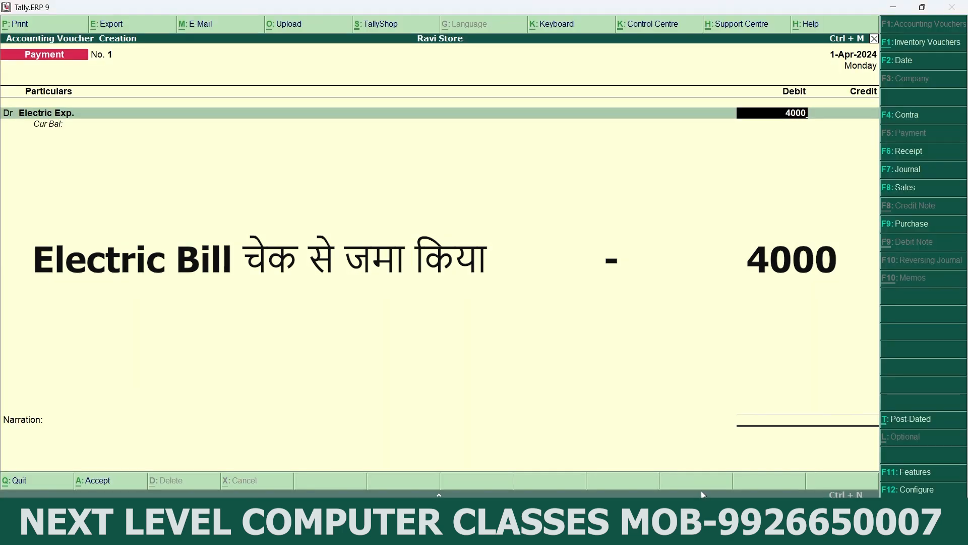
pyautogui.press('Return')
# Step: Credit Sbi Bank with 4,000.00 on the second line of the Payment voucher
pyautogui.press('c')
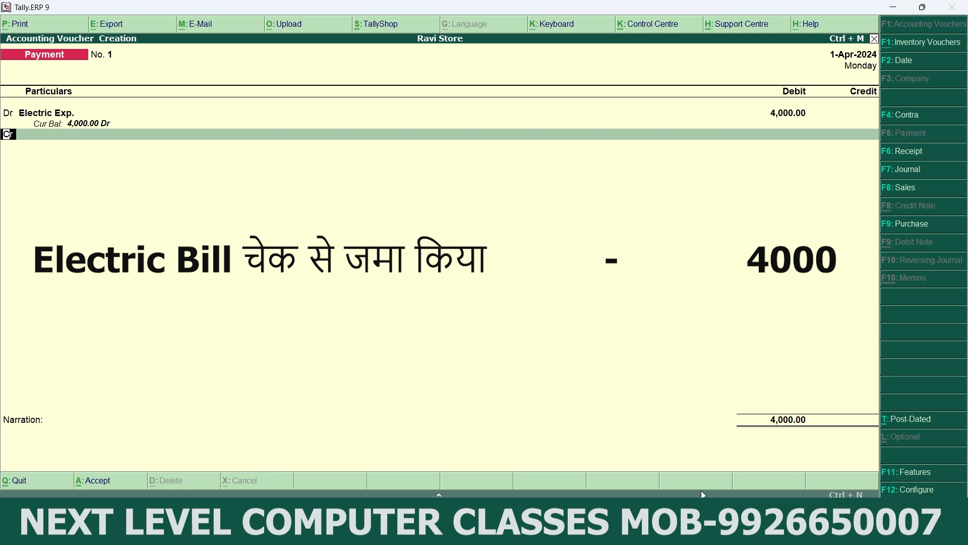
pyautogui.press('Return')
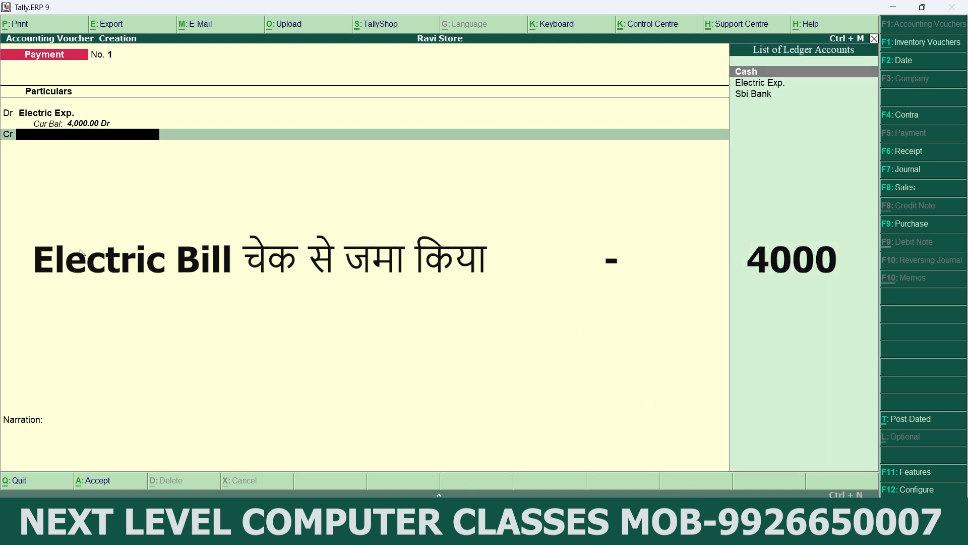
pyautogui.click(757, 96)
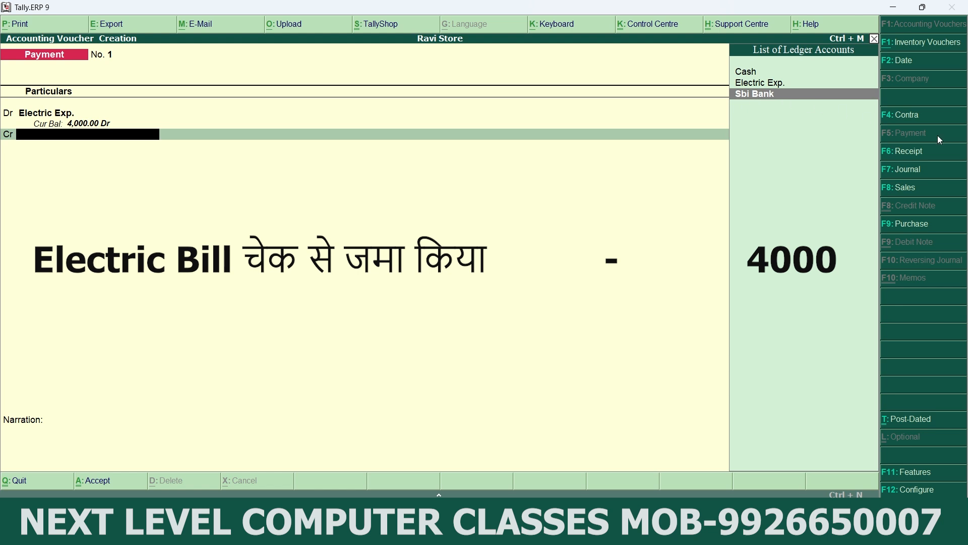
pyautogui.press('Return')
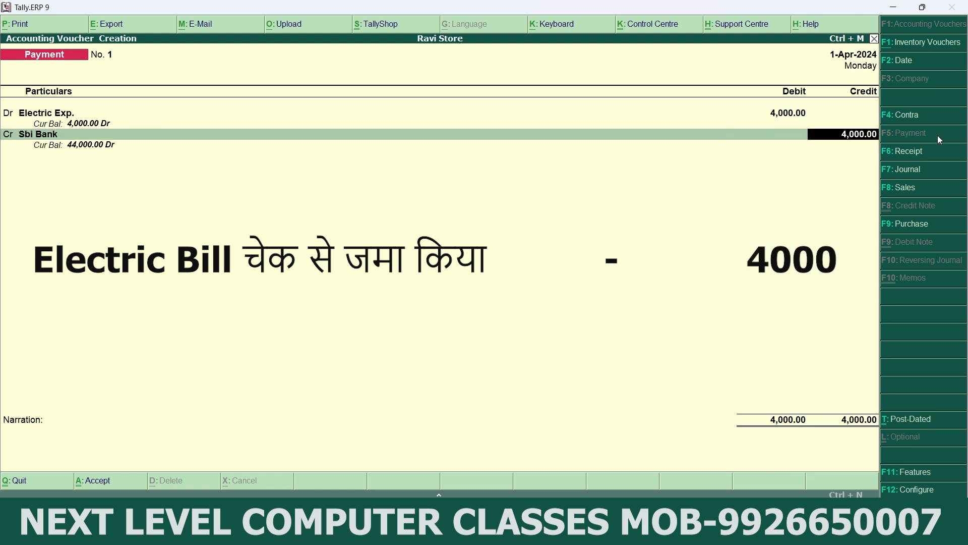
pyautogui.press('Return')
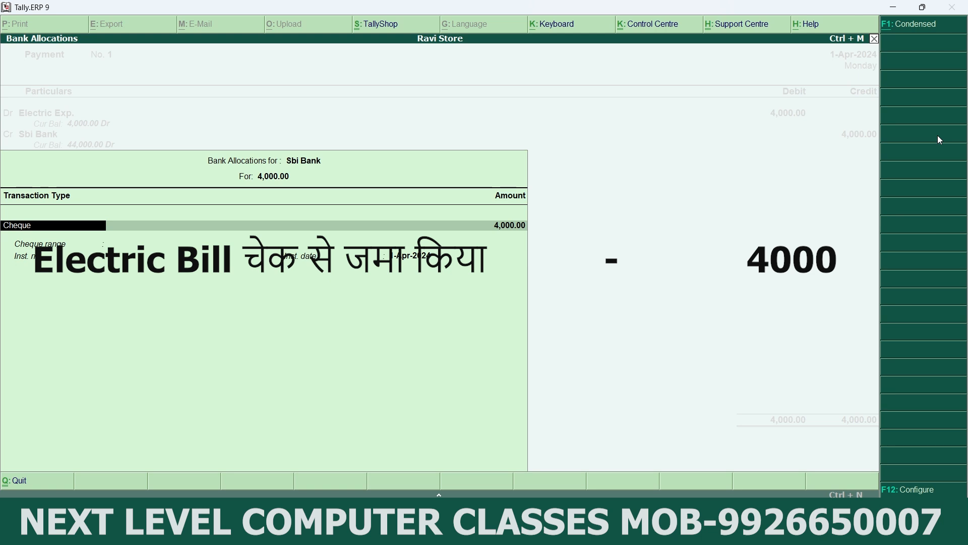
# Step: Complete the Sbi Bank allocation as a Cheque transaction with an instrument number and the default instrument date
pyautogui.press('Return')
pyautogui.press('Return')
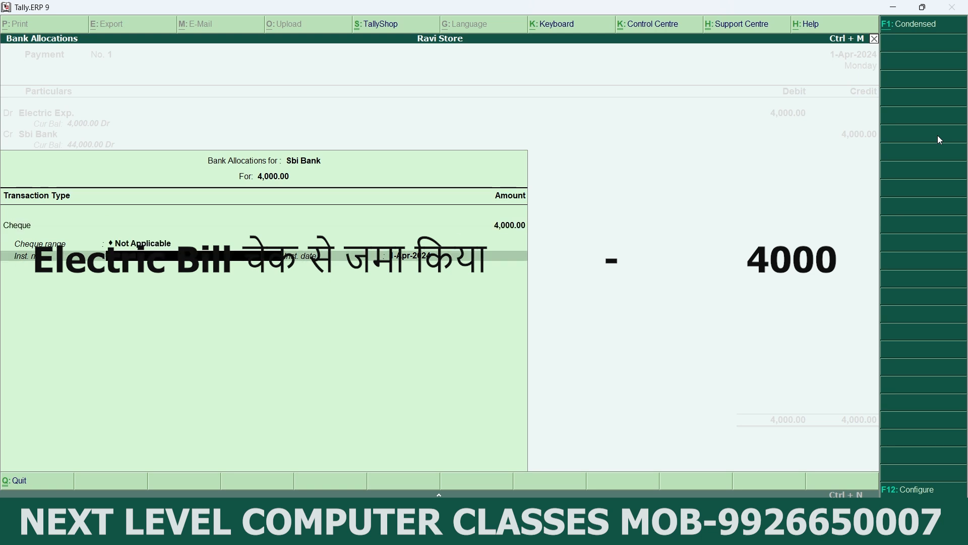
pyautogui.write('23')
pyautogui.press('Return')
pyautogui.press('Return')
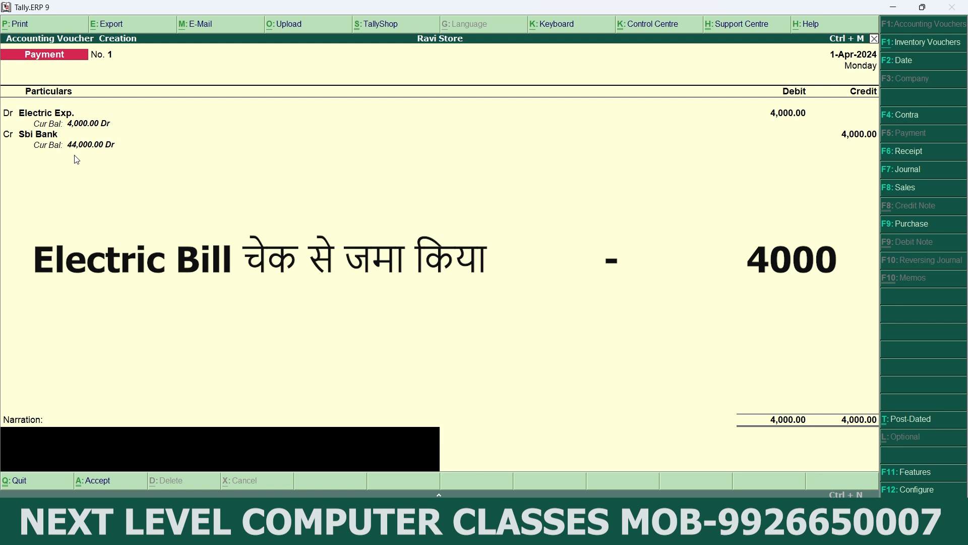
# Step: Enter the cheque number in the narration and save the Payment voucher
pyautogui.write('ch.no.2525655')
pyautogui.press('Return')
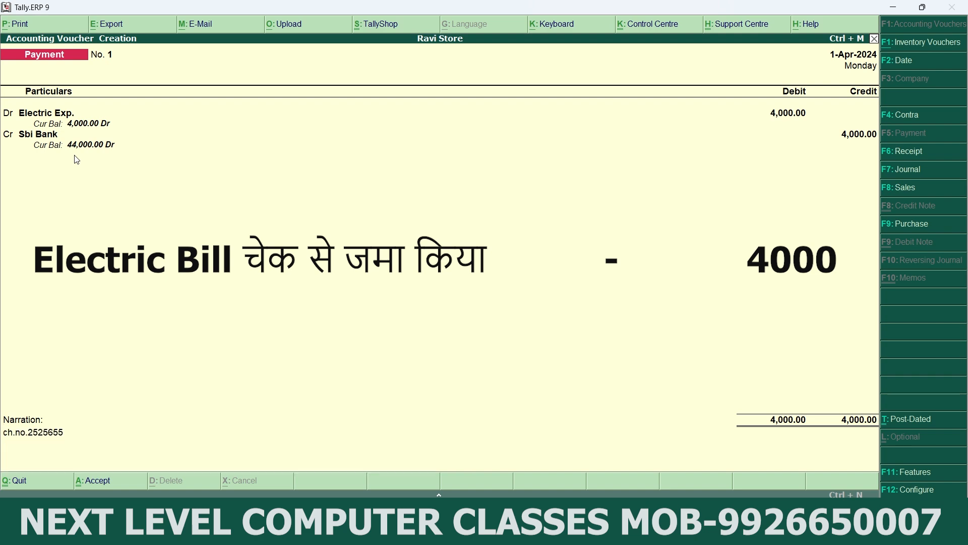
pyautogui.press('Return')
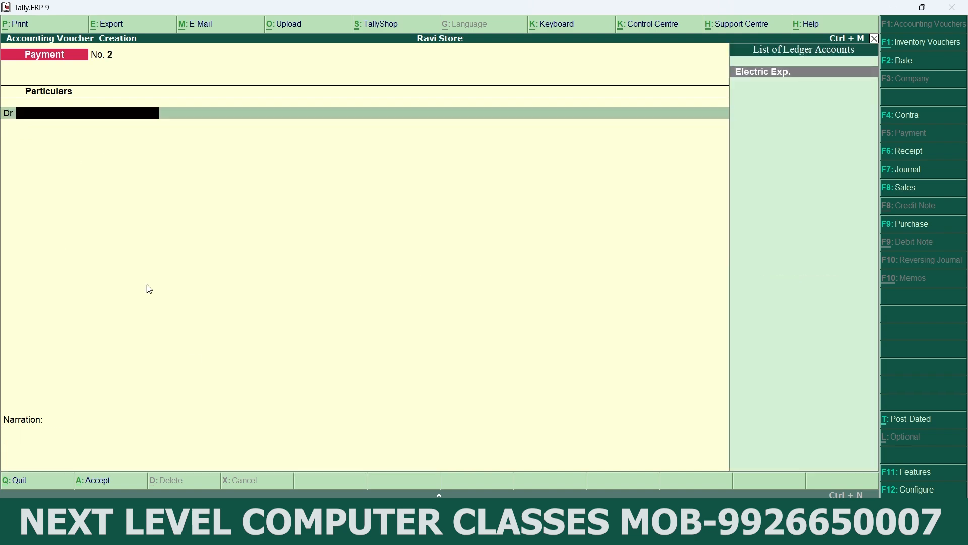
# Step: Consult the salary entry in the Word notes and start a Receipt voucher in Tally with a new ledger named Salary Income
pyautogui.hotkey('alt', 'Tab')
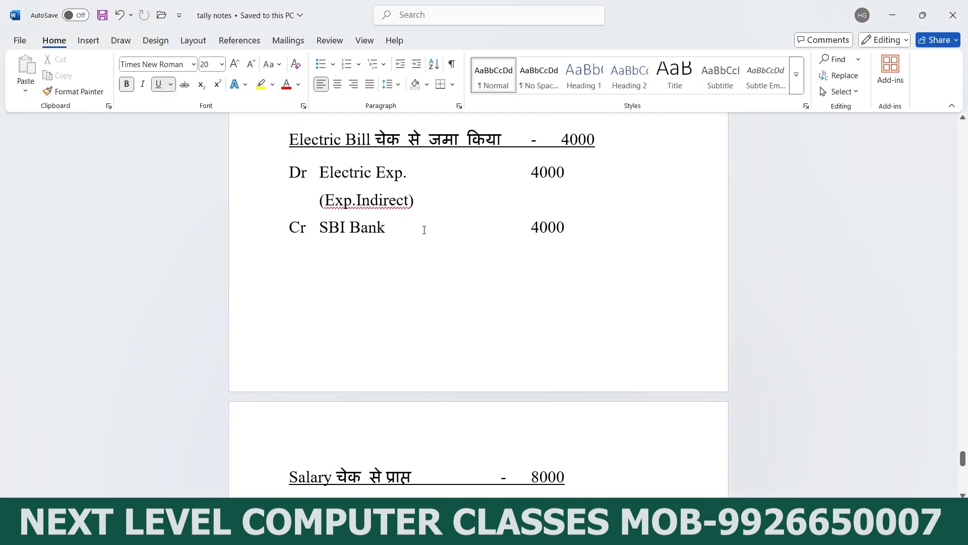
pyautogui.scroll(-5, 432, 339)
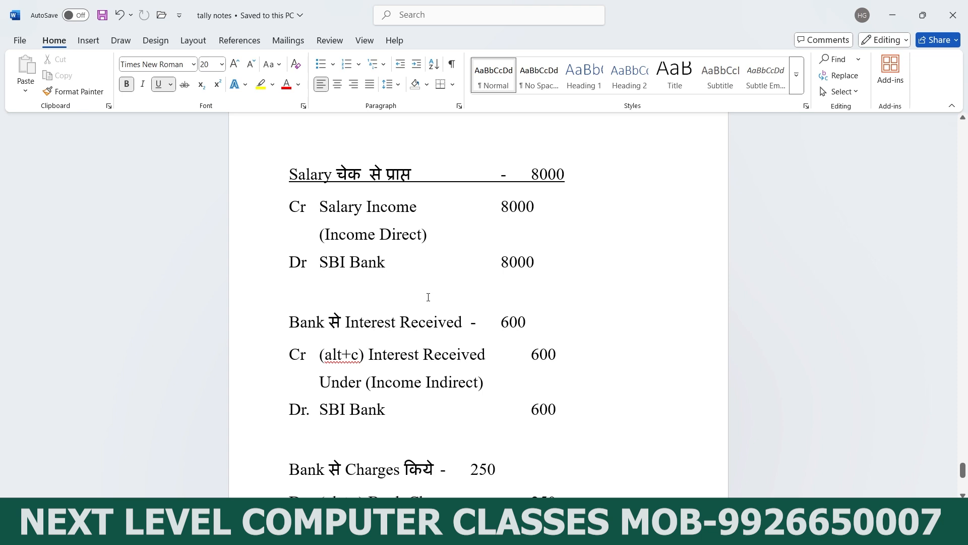
pyautogui.moveTo(694, 532)
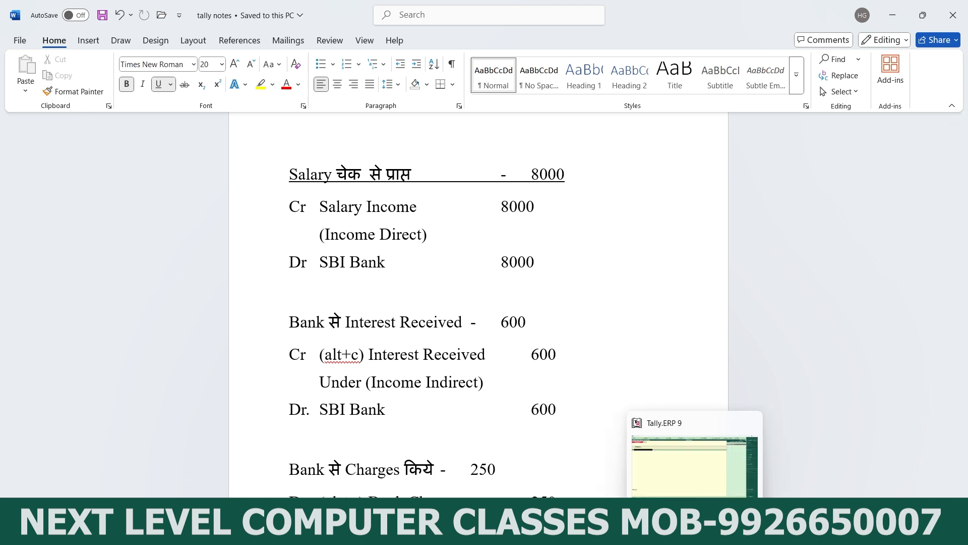
pyautogui.click(694, 464)
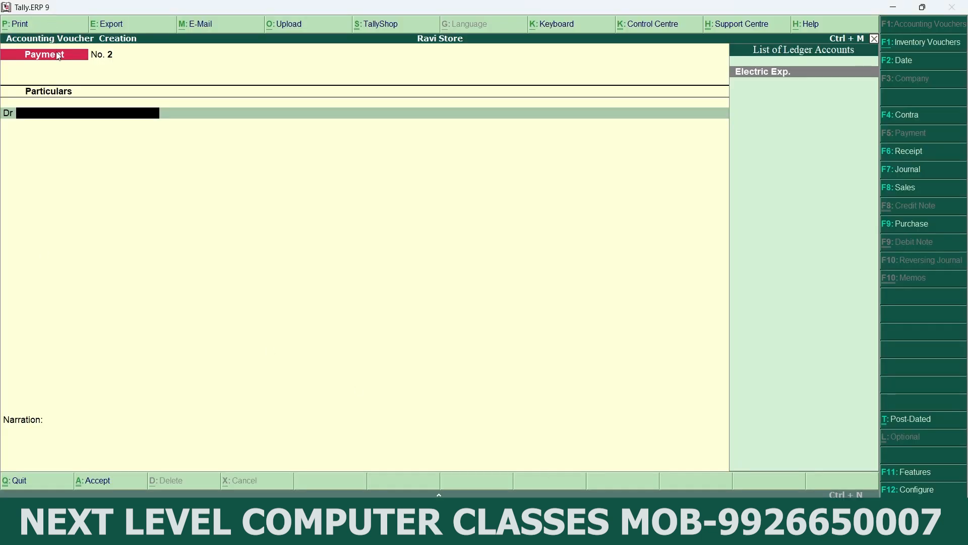
pyautogui.click(921, 156)
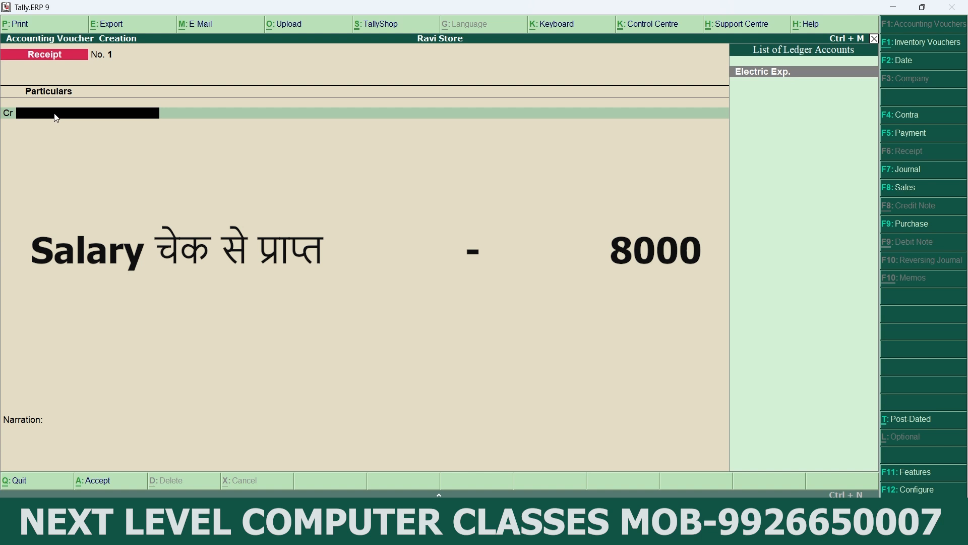
pyautogui.hotkey('alt', 'c')
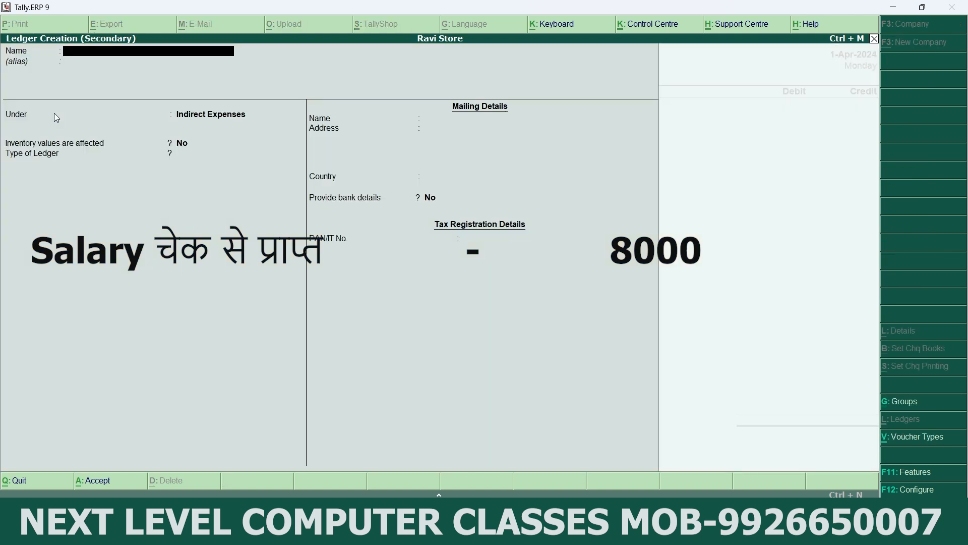
pyautogui.write('Salary Income')
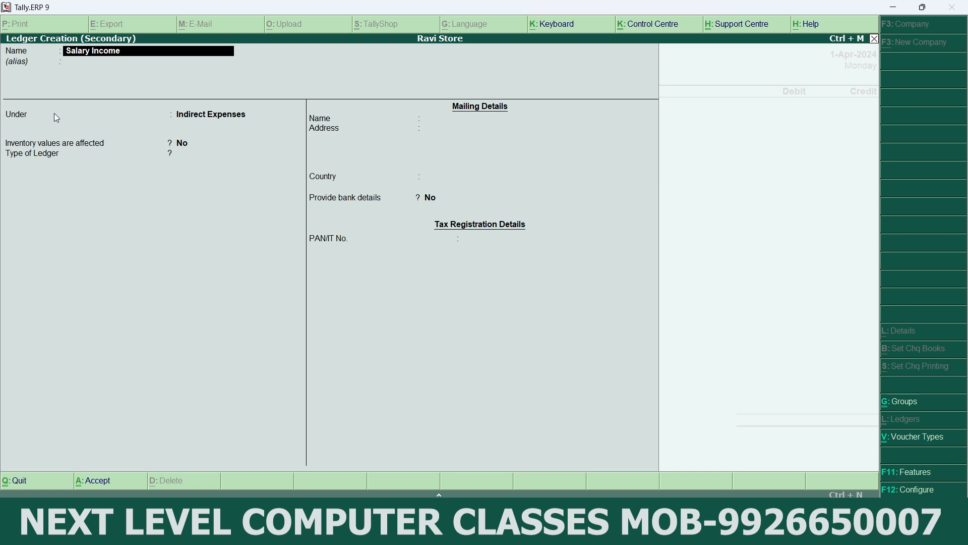
pyautogui.press('Return')
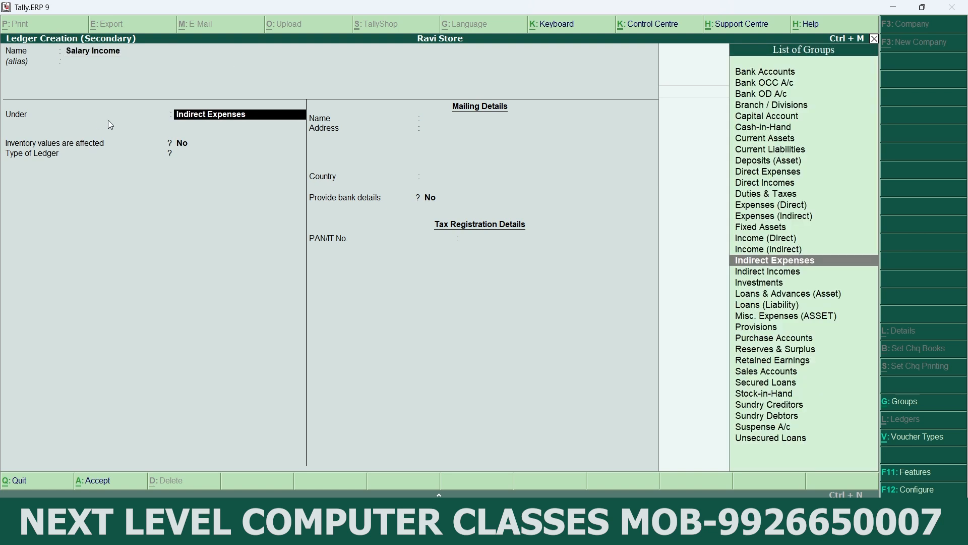
# Step: Place the Salary Income ledger under Income (Direct), keep the remaining defaults and save it
pyautogui.click(784, 241)
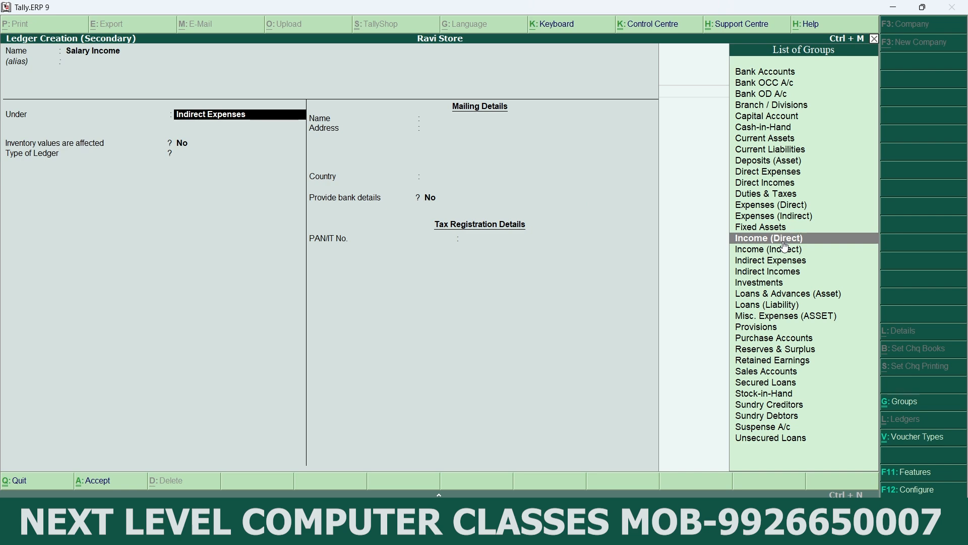
pyautogui.press('Return')
pyautogui.press('Return')
pyautogui.press('Return')
pyautogui.press('Return')
pyautogui.press('Return')
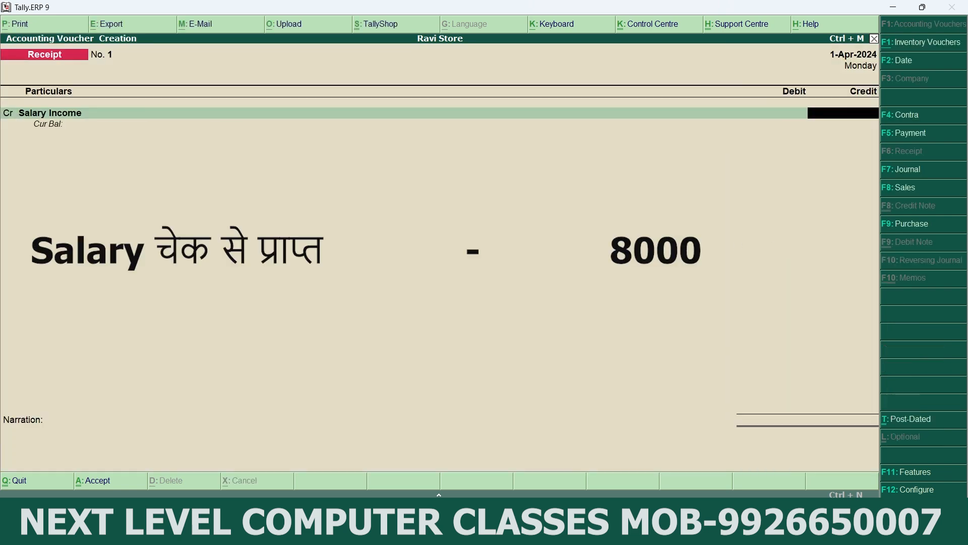
# Step: Check the salary amount in the Word notes and set the Salary Income credit to 8000 in Tally
pyautogui.hotkey('alt', 'Tab')
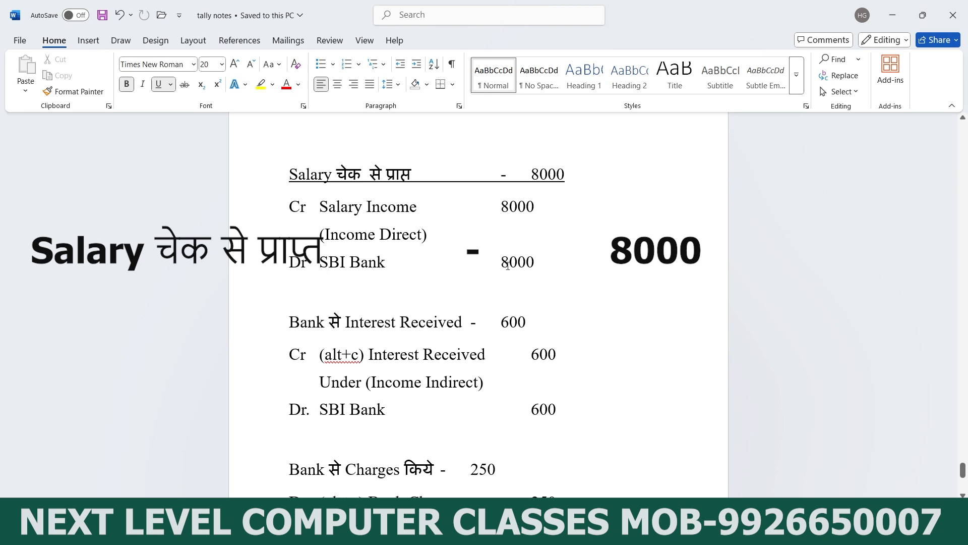
pyautogui.hotkey('alt', 'Tab')
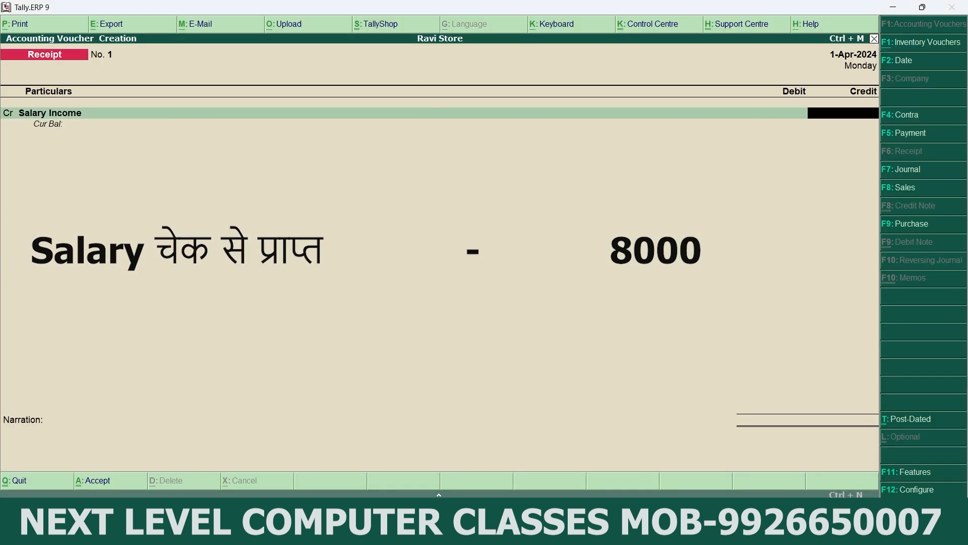
pyautogui.write('8000')
pyautogui.press('Return')
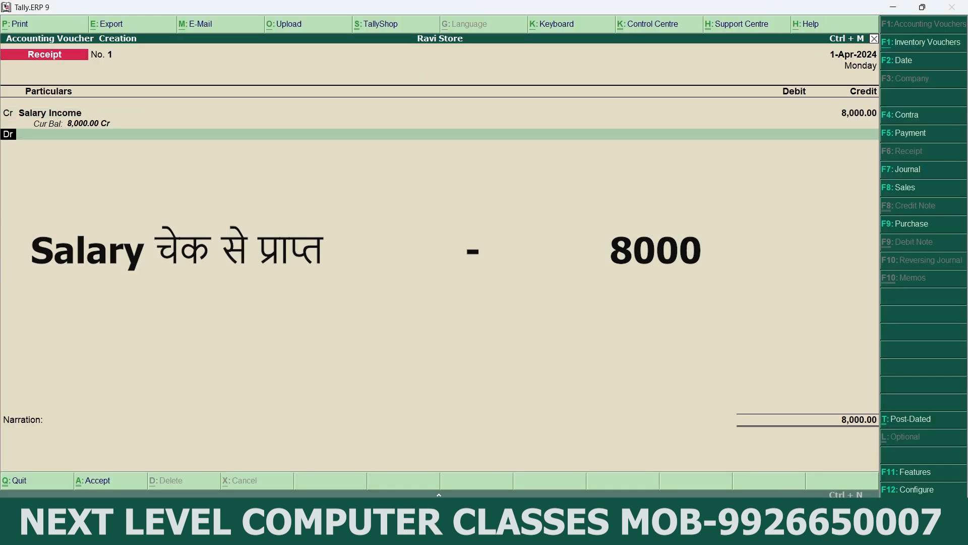
# Step: Debit Sbi Bank with 8,000.00 on the second line of the Receipt voucher
pyautogui.press('Return')
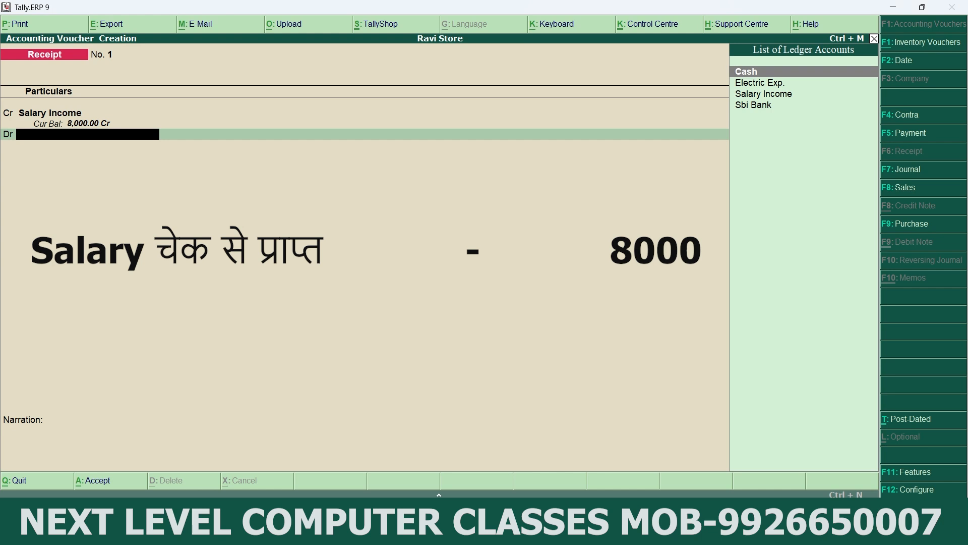
pyautogui.press('Down')
pyautogui.press('Down')
pyautogui.press('Down')
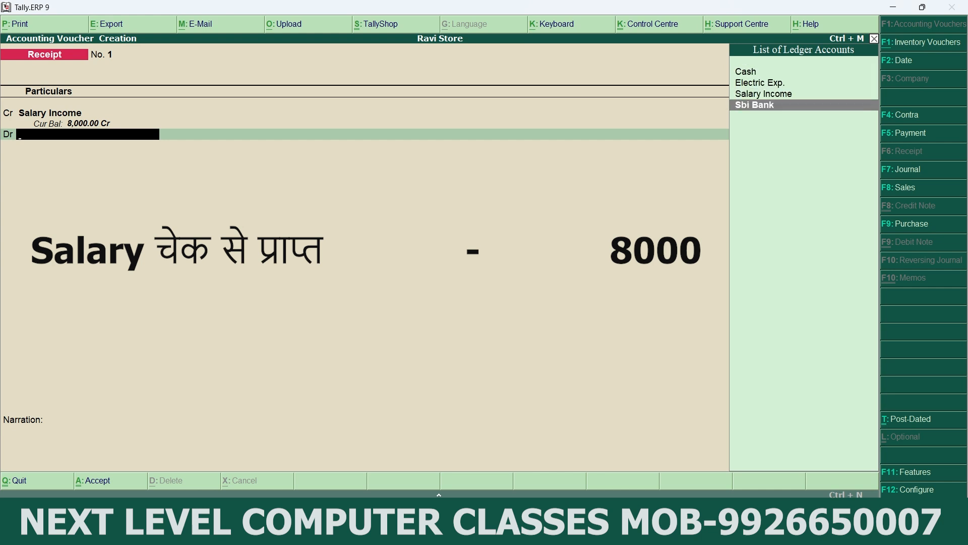
pyautogui.press('Return')
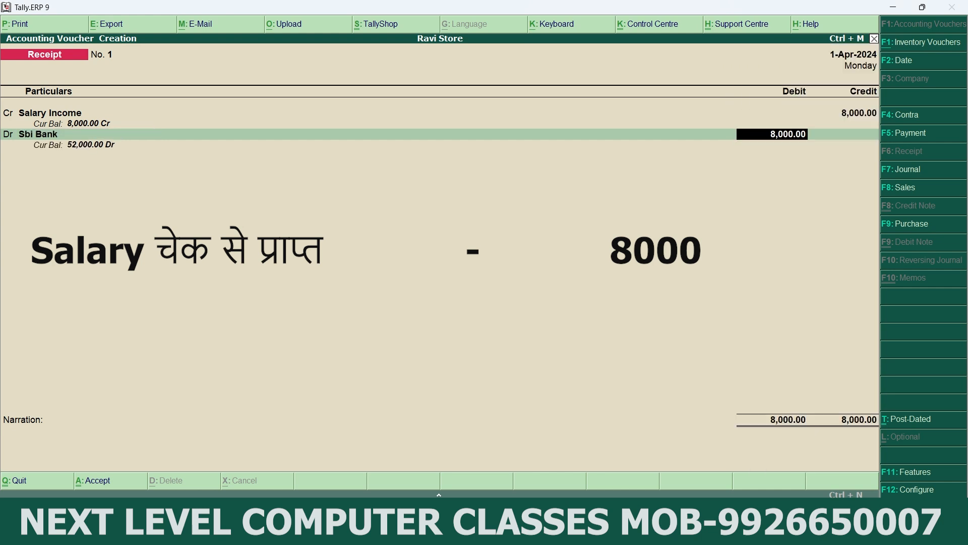
pyautogui.press('Return')
# Step: Accept the default bank allocation details for the Sbi Bank debit and continue to the narration
pyautogui.press('Return')
pyautogui.press('Return')
pyautogui.press('Return')
pyautogui.press('Return')
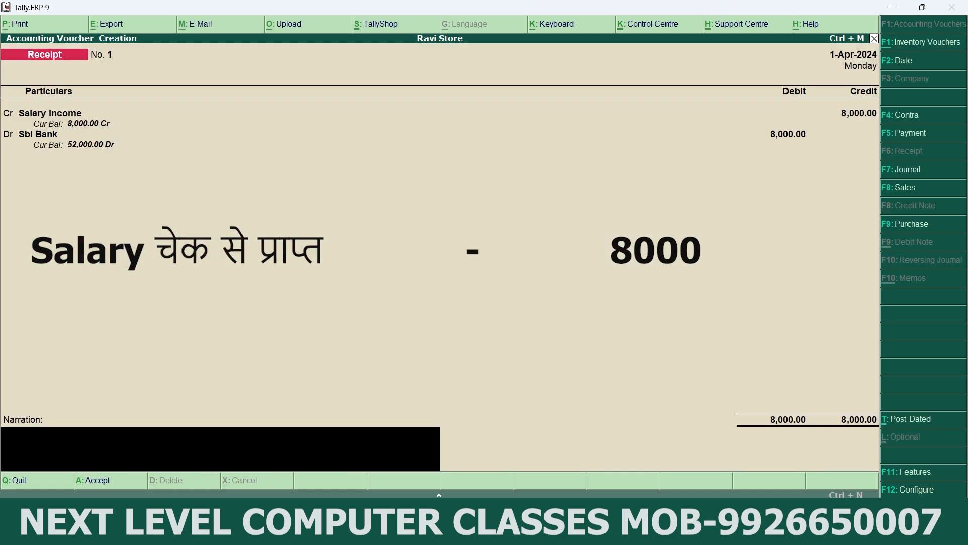
# Step: Enter ch.no.125252 as the narration of the salary Receipt voucher and save the voucher
pyautogui.write('ch.no.125252')
pyautogui.press('Return')
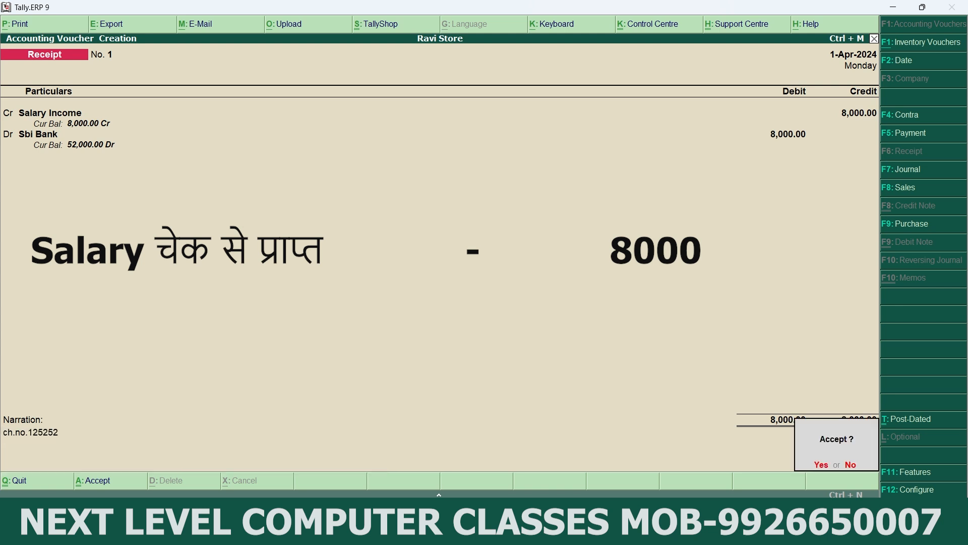
pyautogui.press('Return')
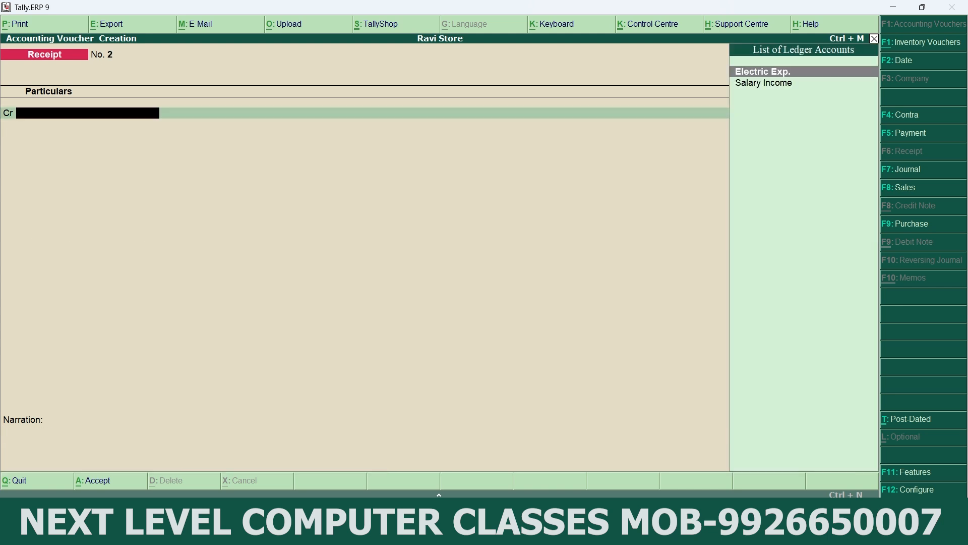
# Step: Check the bank interest entry in the Word notes and start a new ledger named Interst Income from the Tally Receipt voucher
pyautogui.hotkey('alt', 'Tab')
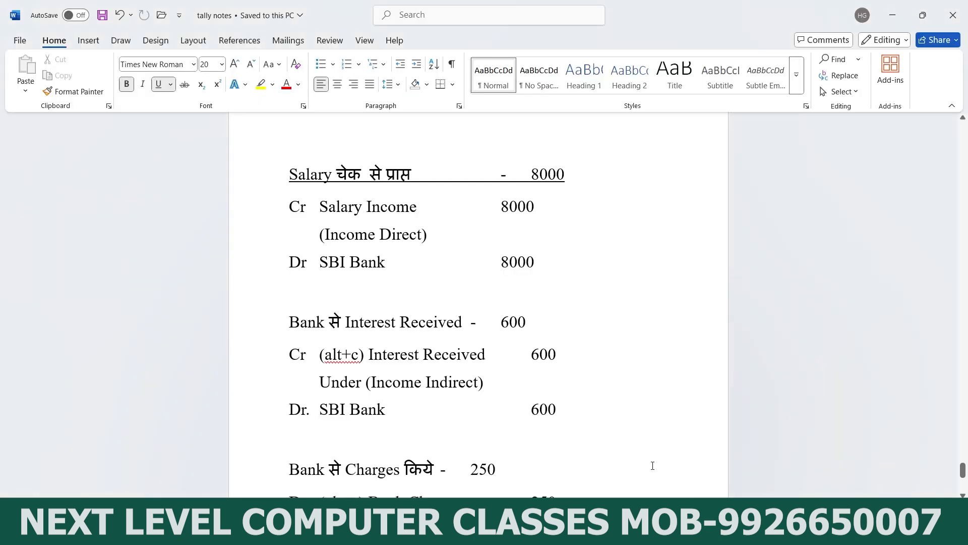
pyautogui.scroll(-3, 455, 361)
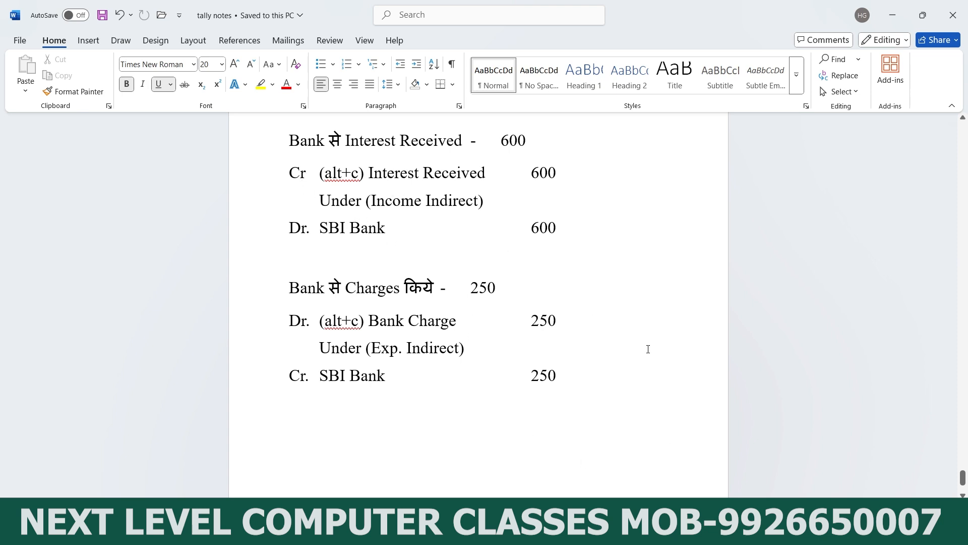
pyautogui.hotkey('alt', 'Tab')
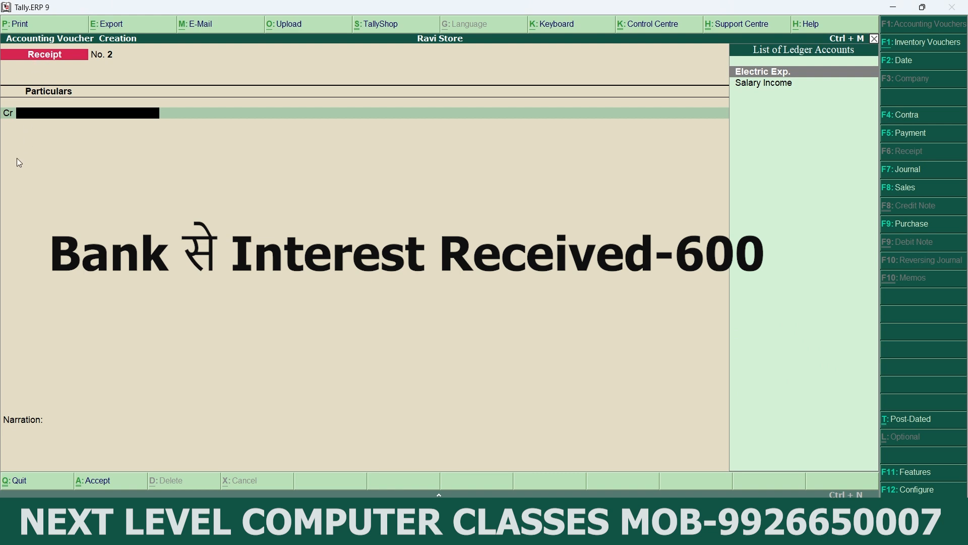
pyautogui.hotkey('alt', 'c')
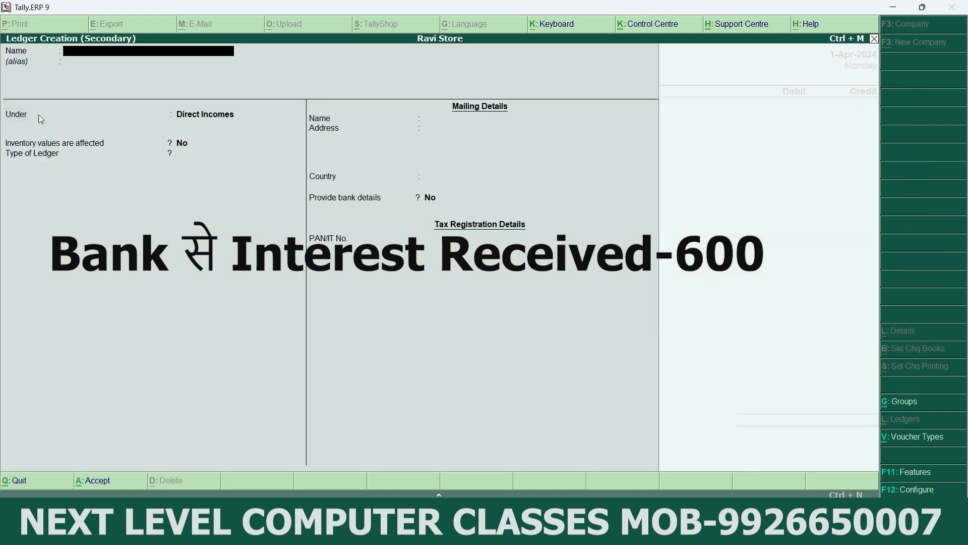
pyautogui.write('Int')
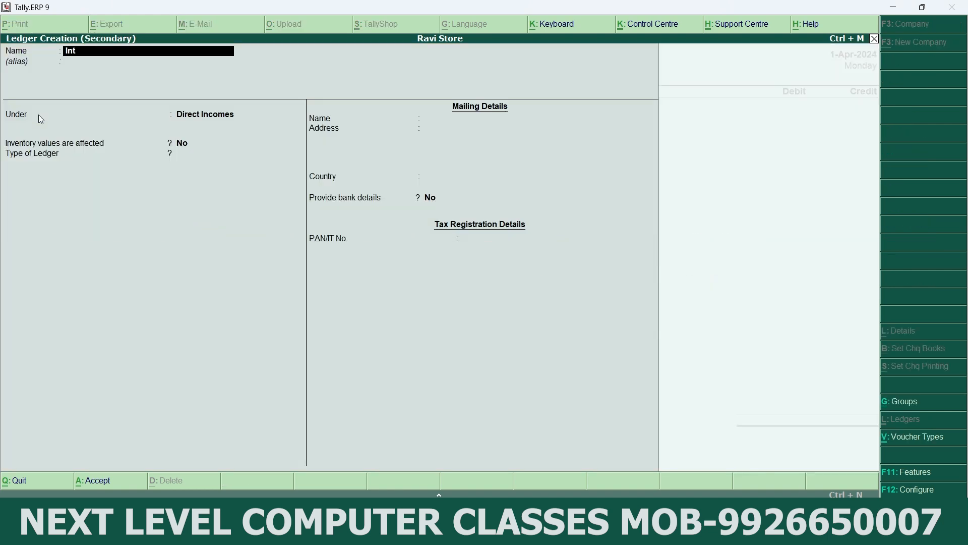
pyautogui.write('erst Income')
pyautogui.press('Return')
pyautogui.press('Return')
# Step: Place the Interst Income ledger under Income (Indirect), keep the remaining defaults and save it
pyautogui.write('I')
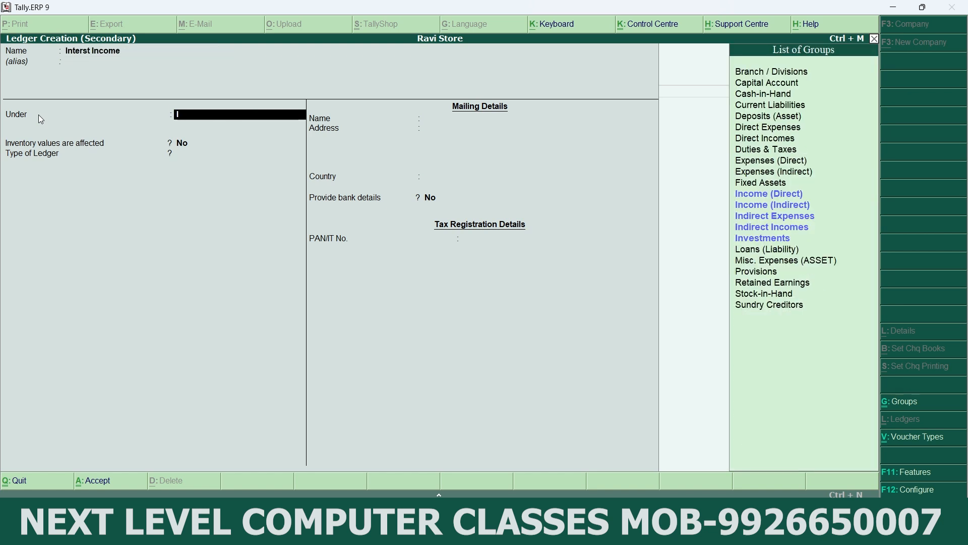
pyautogui.press('Down')
pyautogui.press('Down')
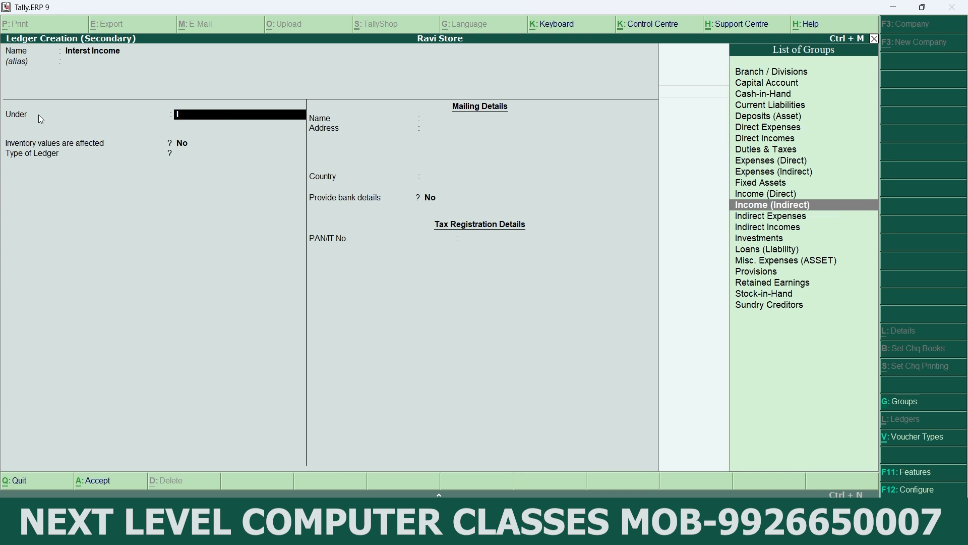
pyautogui.press('Return')
pyautogui.press('Return')
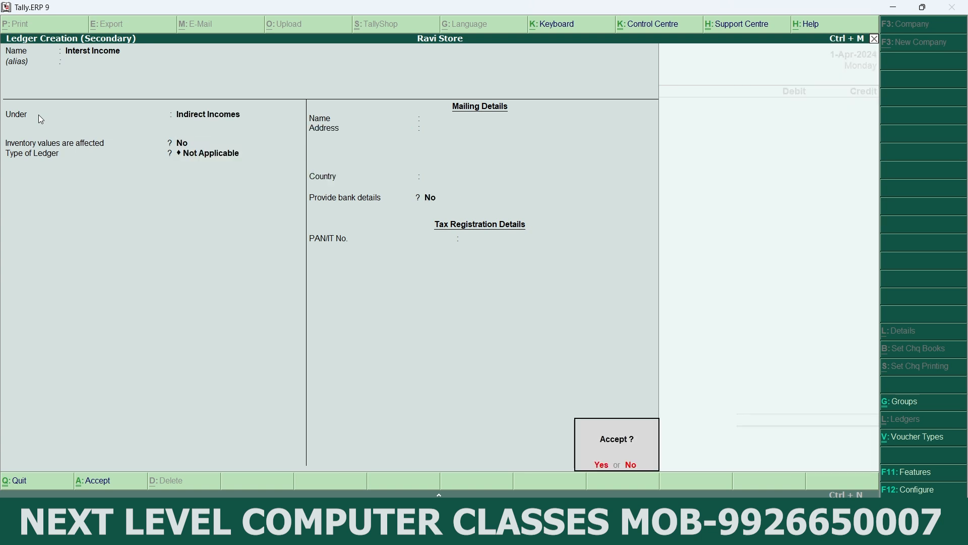
pyautogui.press('Return')
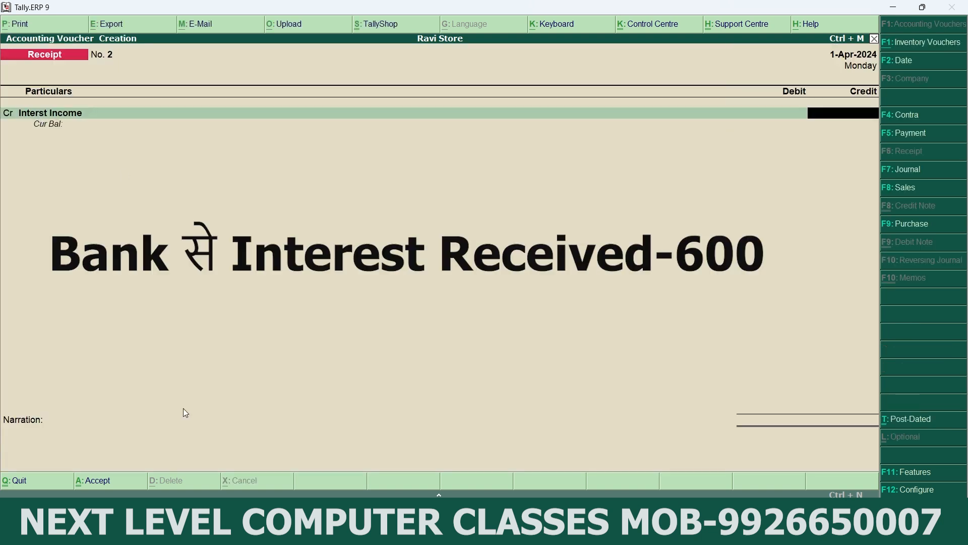
# Step: Check the interest amount in the Word notes and set the Interst Income credit to 600 in Tally
pyautogui.hotkey('alt', 'Tab')
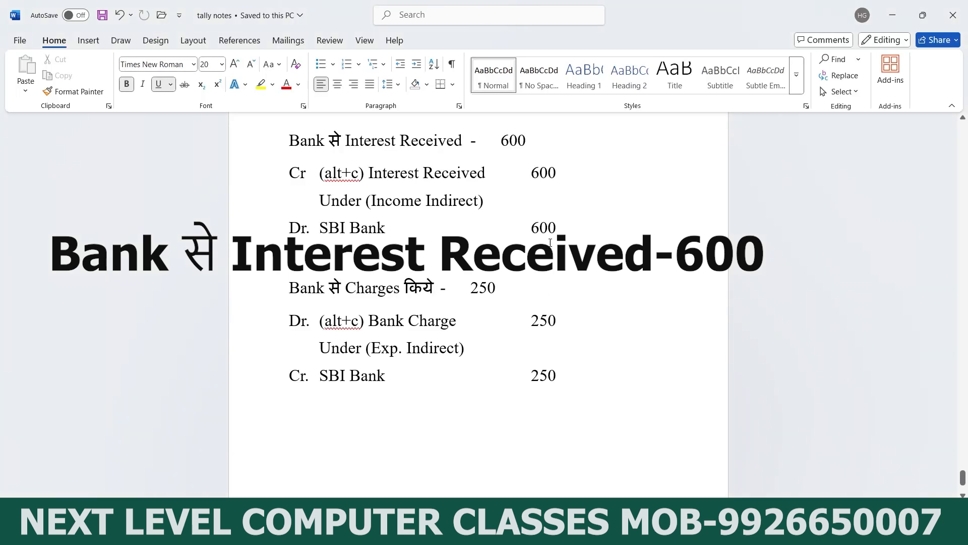
pyautogui.hotkey('alt', 'Tab')
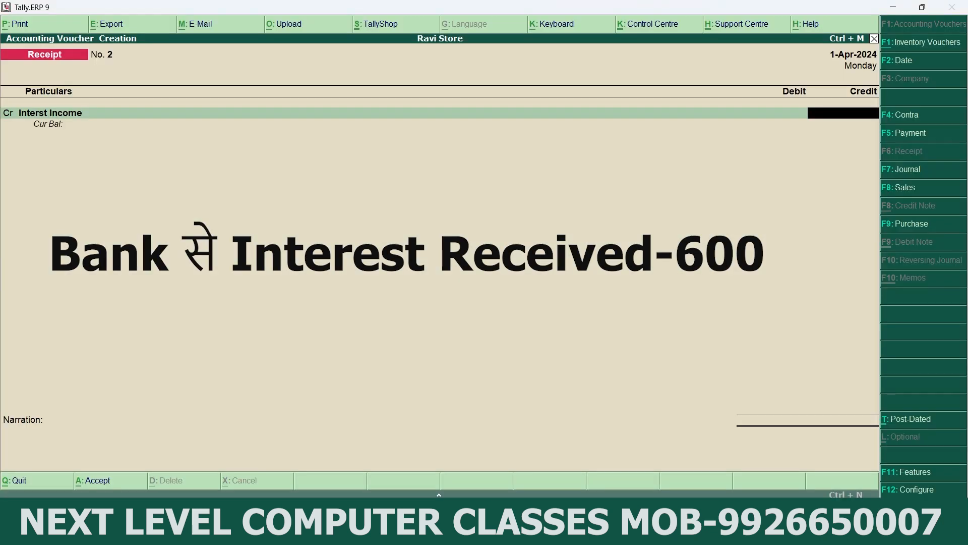
pyautogui.write('600')
pyautogui.press('Return')
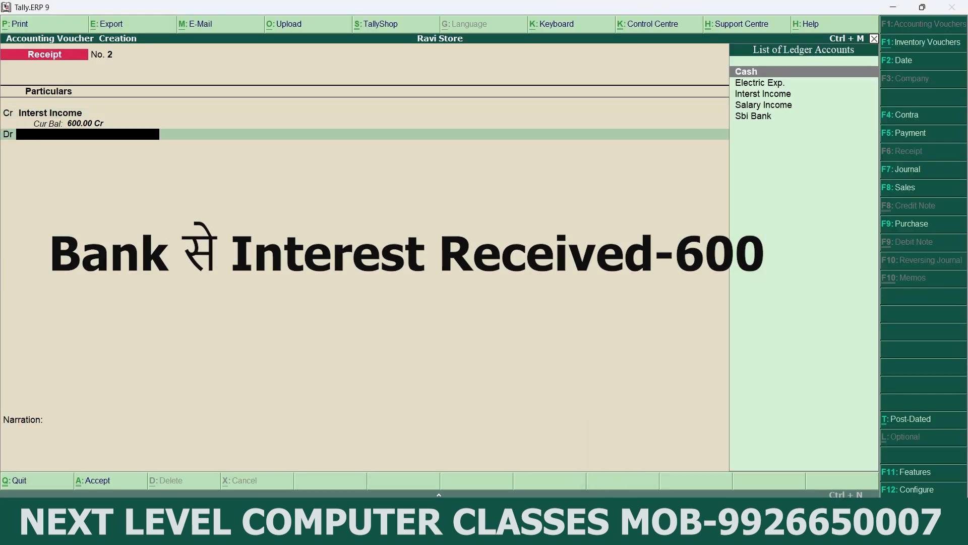
# Step: Debit Sbi Bank with 600.00 on the second line of the interest Receipt voucher
pyautogui.press('Down')
pyautogui.press('Down')
pyautogui.press('Down')
pyautogui.press('Down')
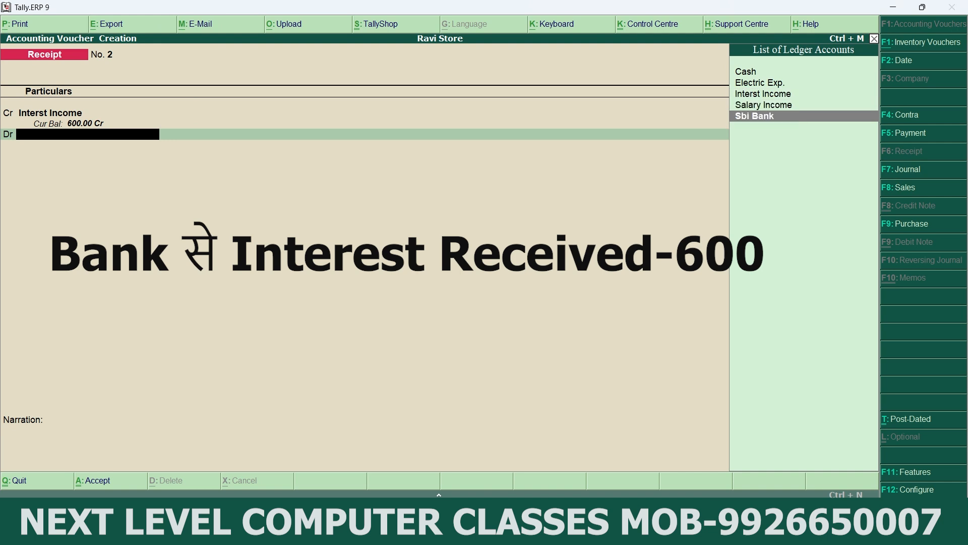
pyautogui.press('Return')
pyautogui.press('Return')
pyautogui.press('Return')
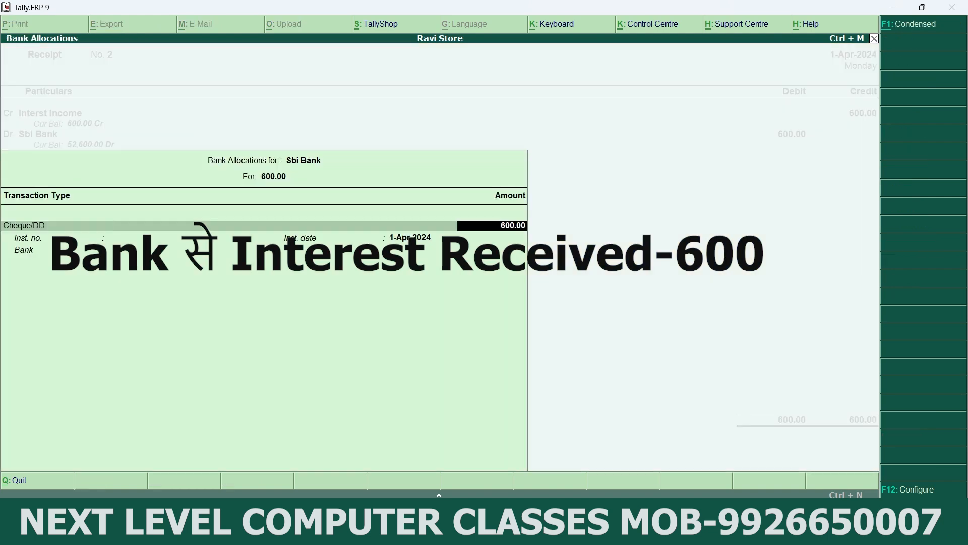
# Step: Accept the default bank allocation details for the 600.00 debit and save the Receipt voucher without a narration
pyautogui.press('Return')
pyautogui.press('Return')
pyautogui.press('Return')
pyautogui.press('Return')
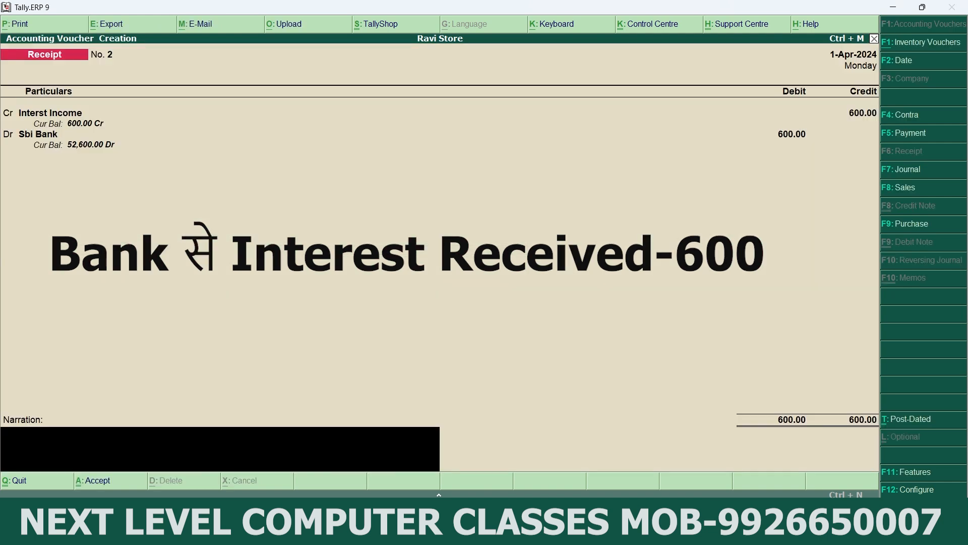
pyautogui.press('Return')
pyautogui.press('Return')
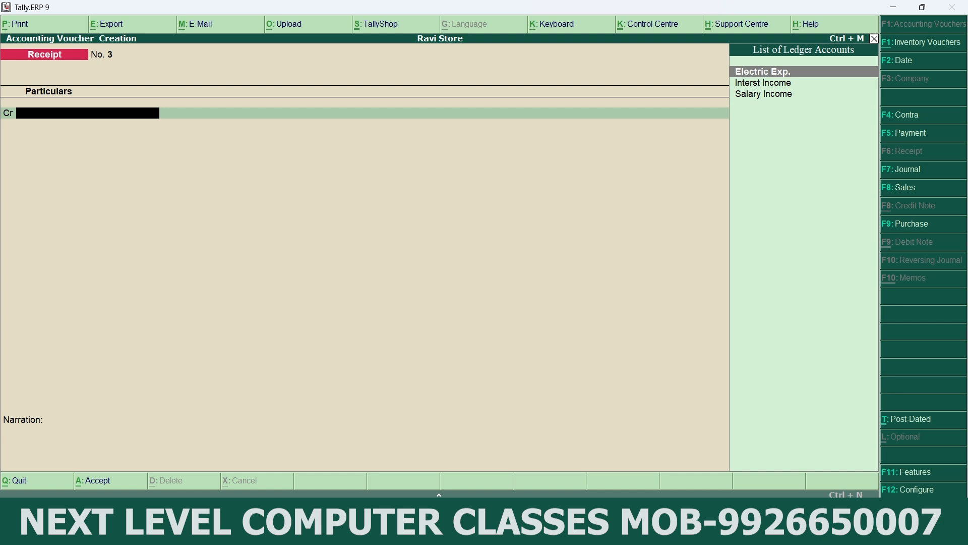
# Step: Check the bank charges entry in the Word notes and switch to a Payment voucher in Tally
pyautogui.moveTo(722, 534)
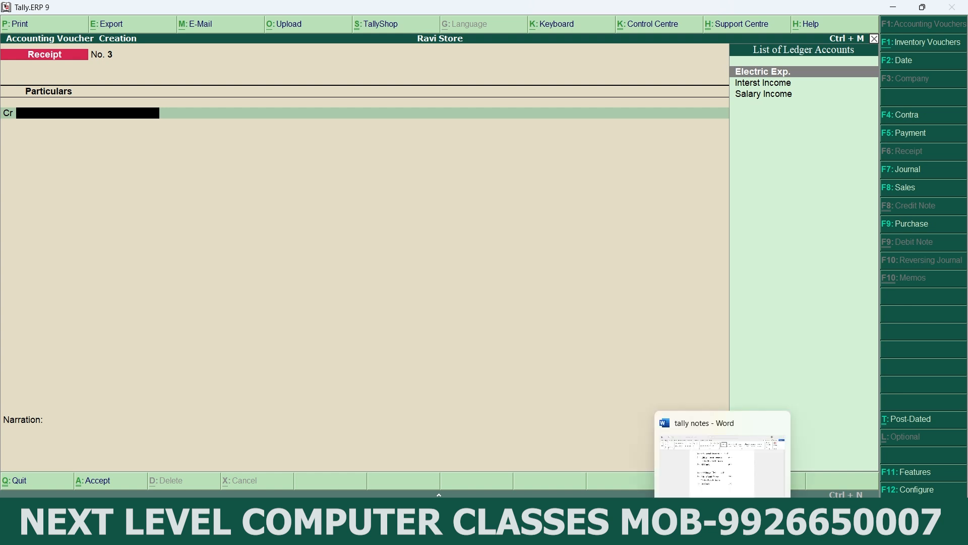
pyautogui.click(722, 461)
pyautogui.scroll(-3, 470, 388)
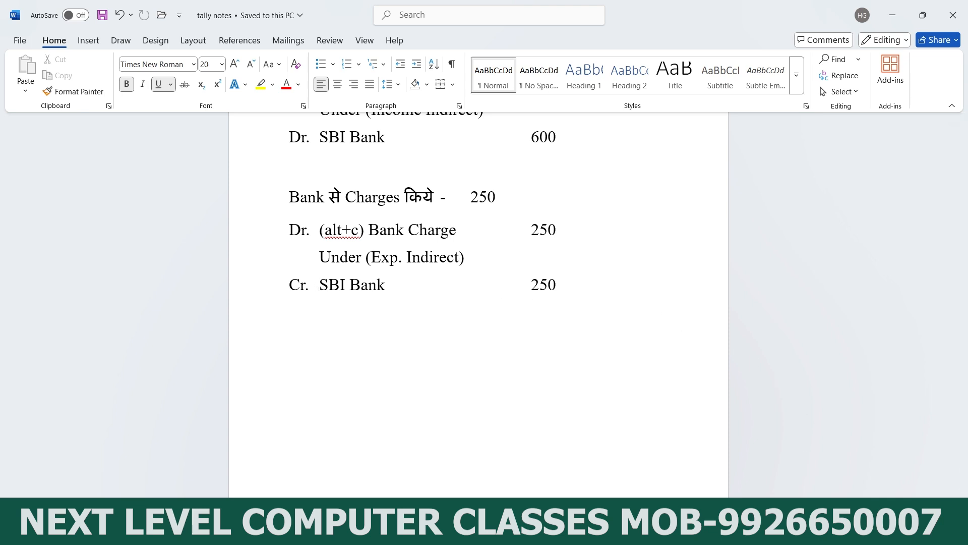
pyautogui.click(695, 533)
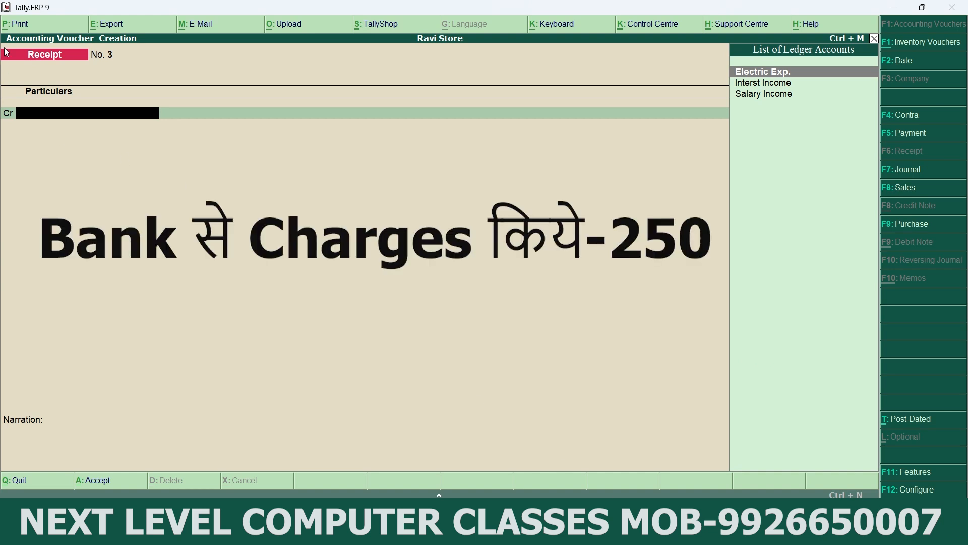
pyautogui.click(937, 133)
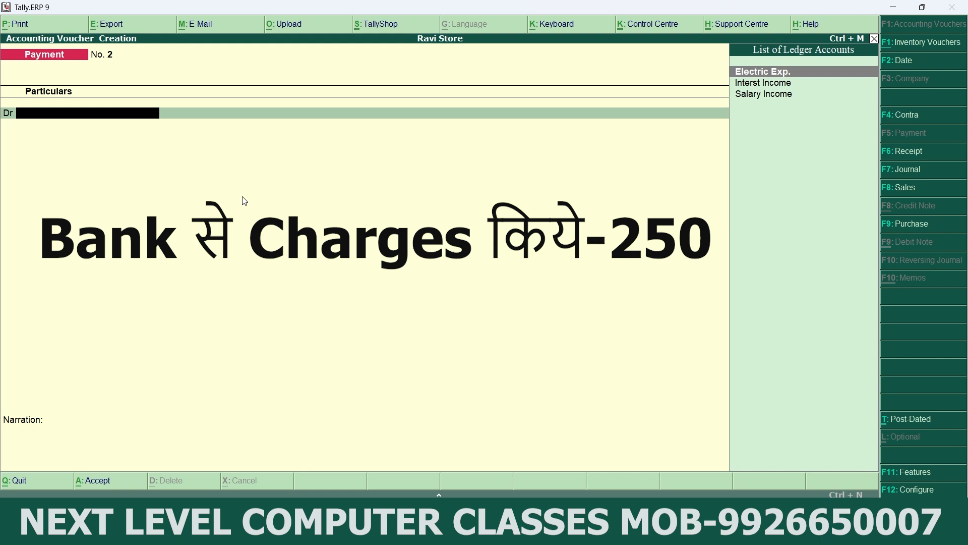
# Step: Create a Bank Charges ledger under Expenses (Indirect) from the debit line, keeping the remaining defaults, and save it
pyautogui.hotkey('alt', 'c')
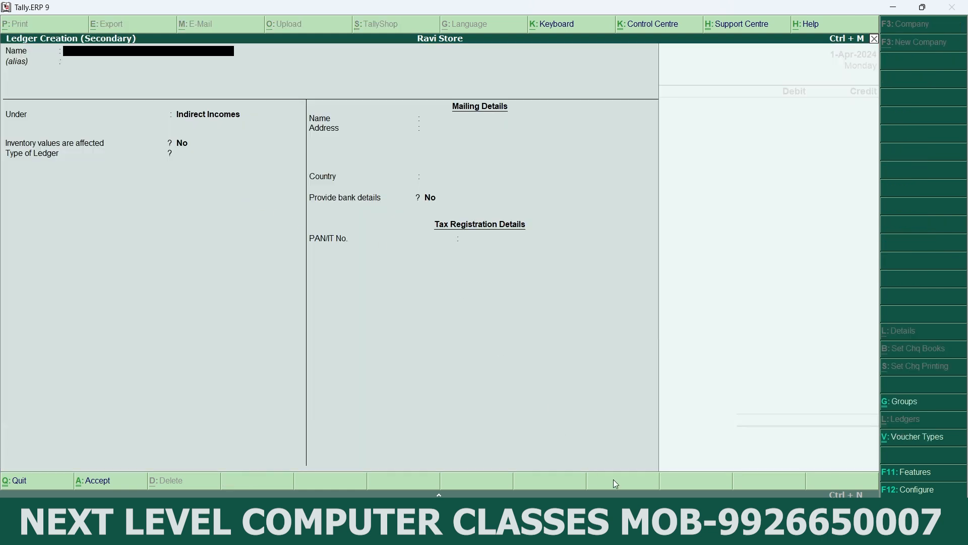
pyautogui.write('Bank charges')
pyautogui.press('Return')
pyautogui.press('Return')
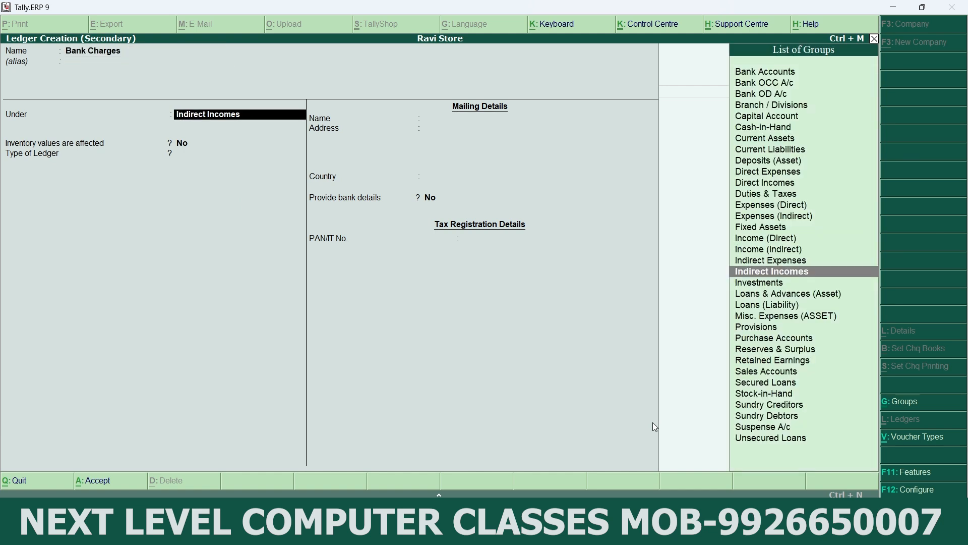
pyautogui.write('E')
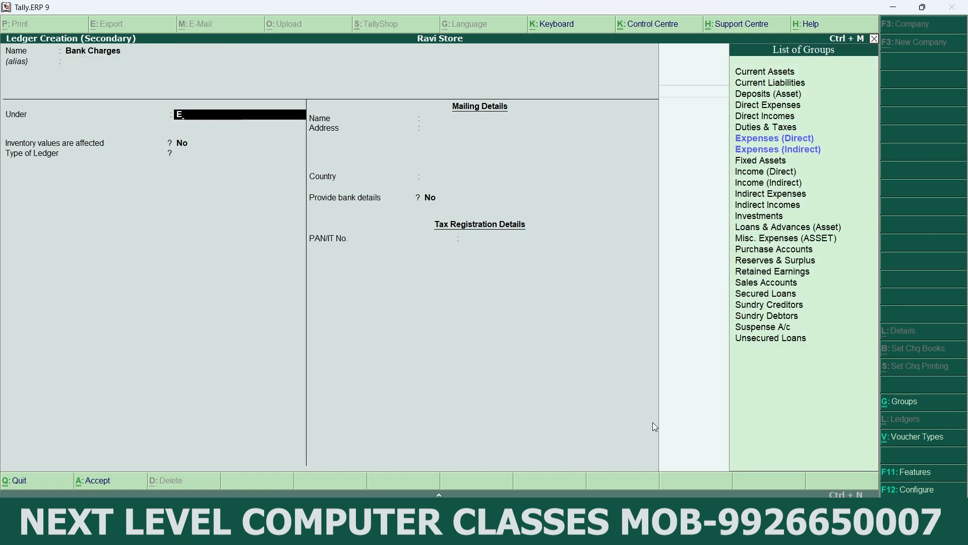
pyautogui.press('Down')
pyautogui.press('Return')
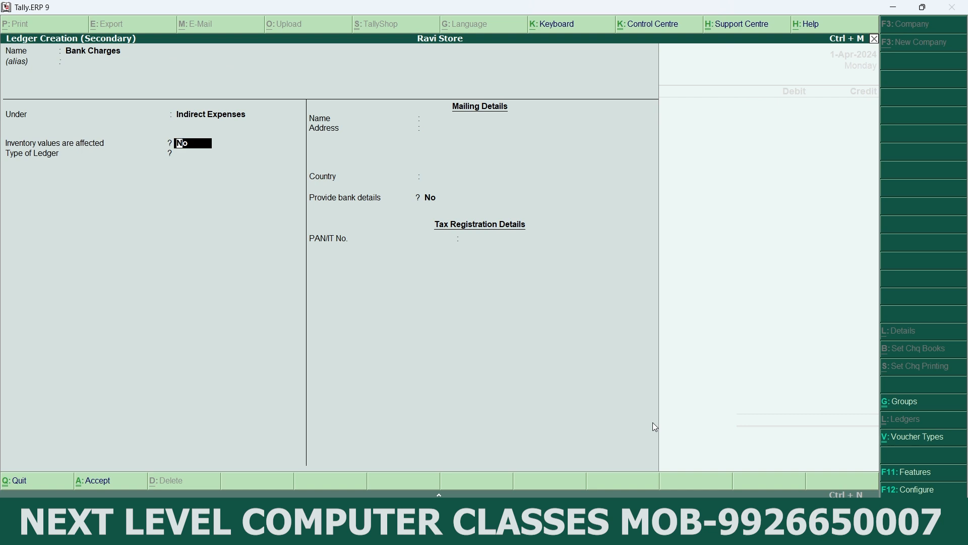
pyautogui.press('Return')
pyautogui.press('Return')
pyautogui.press('Return')
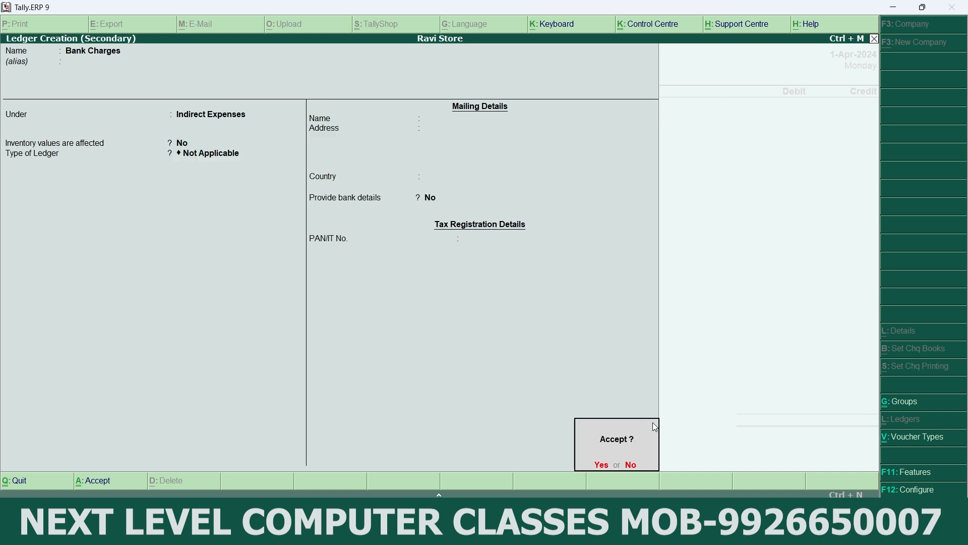
pyautogui.press('Return')
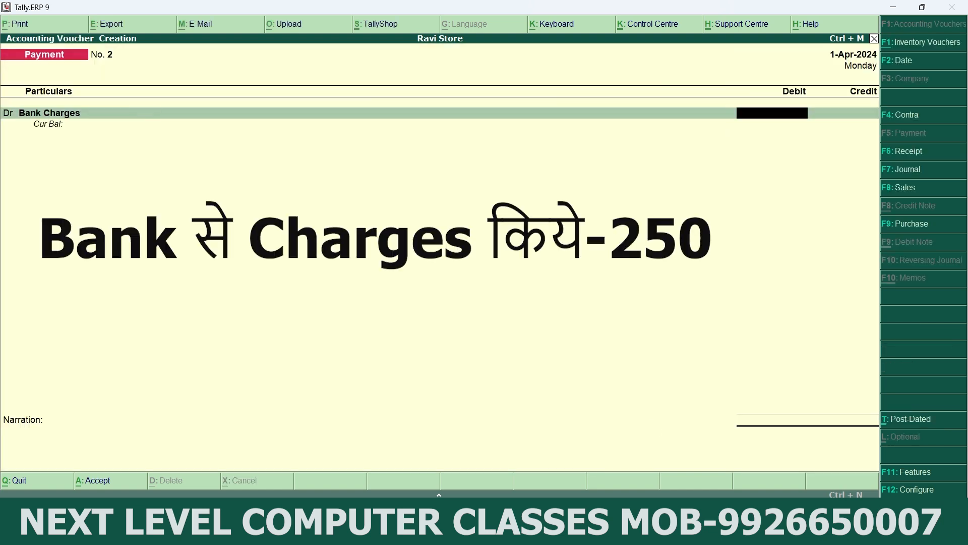
# Step: Check the charges amount in the Word notes and set the Bank Charges debit to 250 in Tally
pyautogui.hotkey('alt', 'Tab')
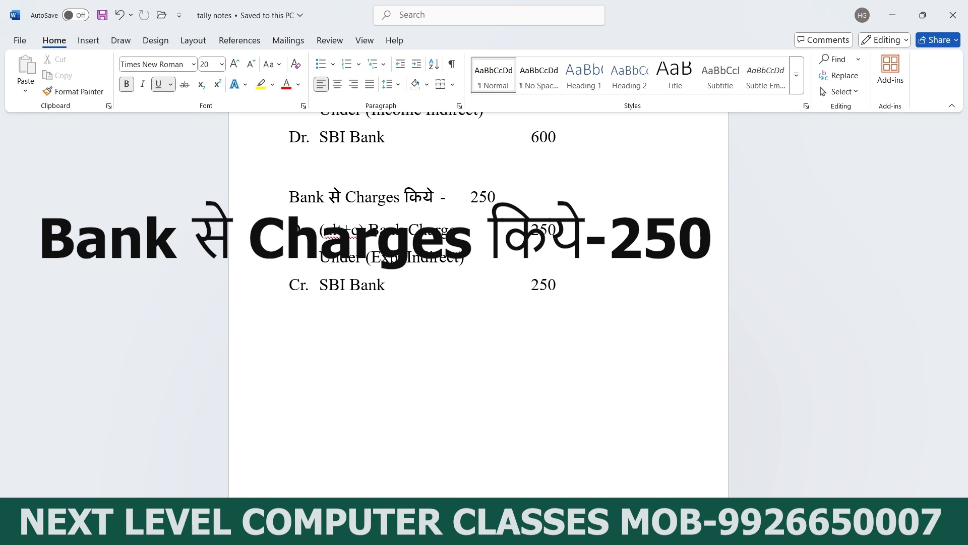
pyautogui.hotkey('alt', 'Tab')
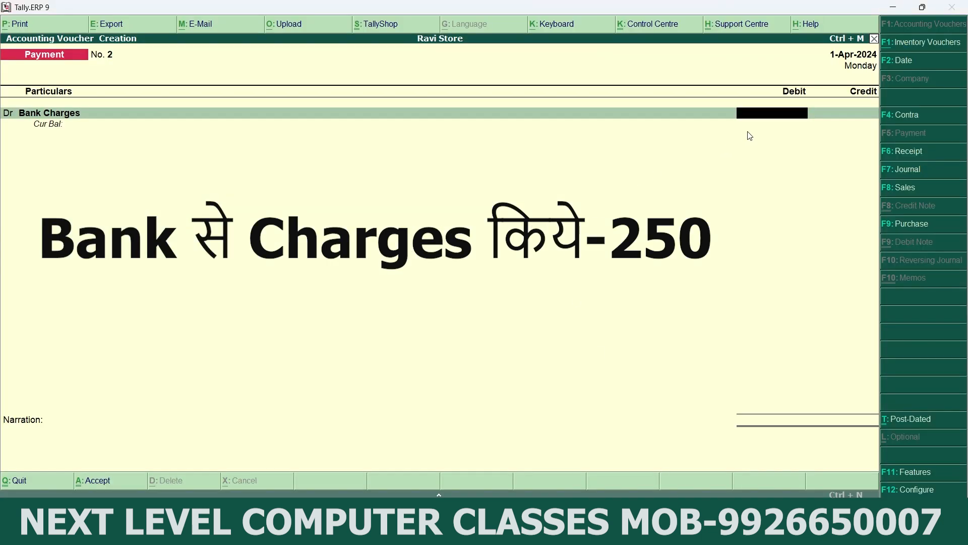
pyautogui.write('250')
pyautogui.press('Return')
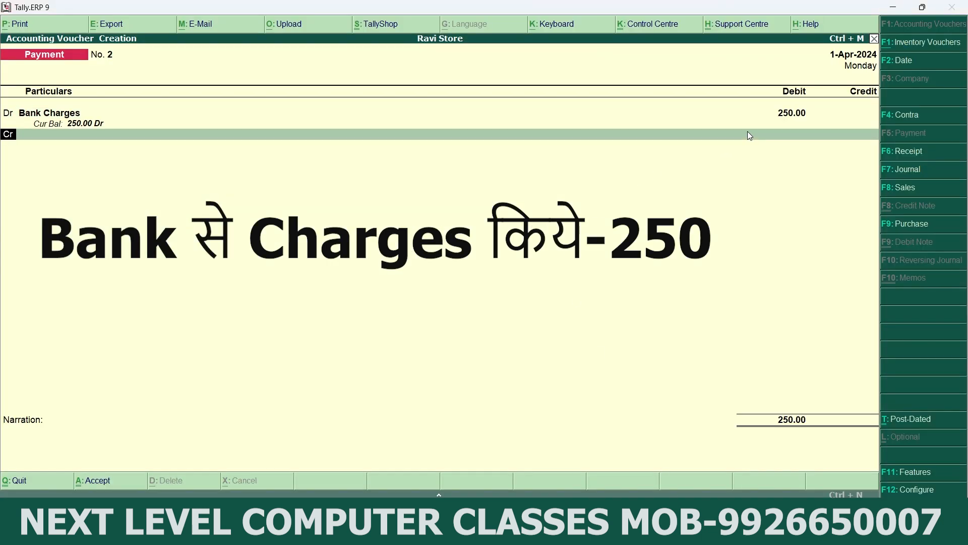
# Step: Credit Sbi Bank with 250.00 on the second line of the Payment voucher
pyautogui.press('Return')
pyautogui.press('Down')
pyautogui.press('Down')
pyautogui.press('Down')
pyautogui.press('Down')
pyautogui.press('Down')
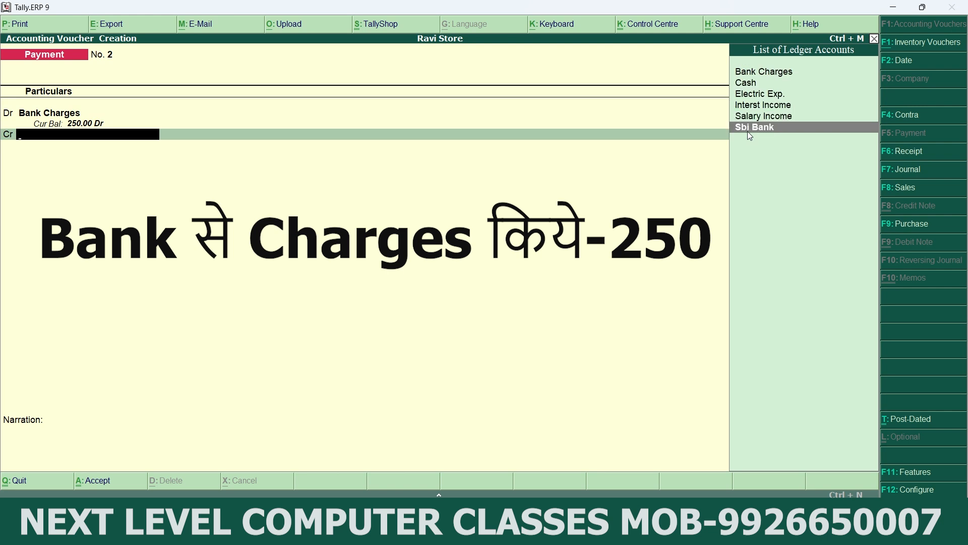
pyautogui.press('Return')
pyautogui.press('Return')
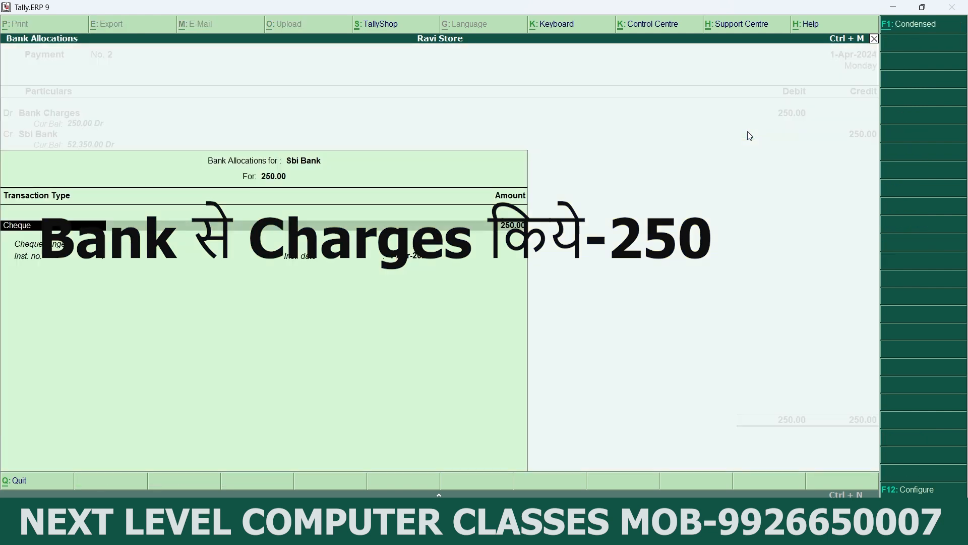
# Step: Accept the default cheque allocation for the Sbi Bank credit and save the Payment voucher without a narration
pyautogui.press('Return')
pyautogui.press('Return')
pyautogui.press('Return')
pyautogui.press('Return')
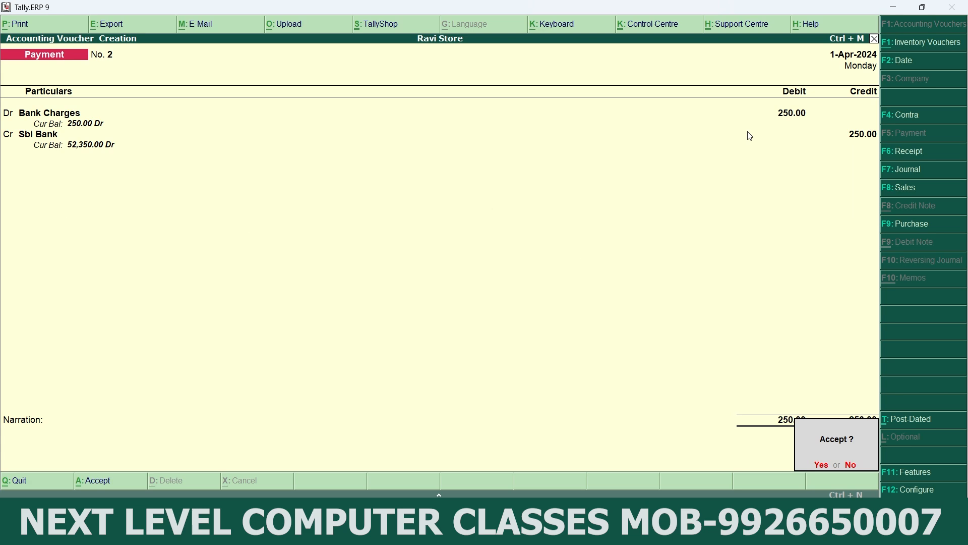
pyautogui.press('Return')
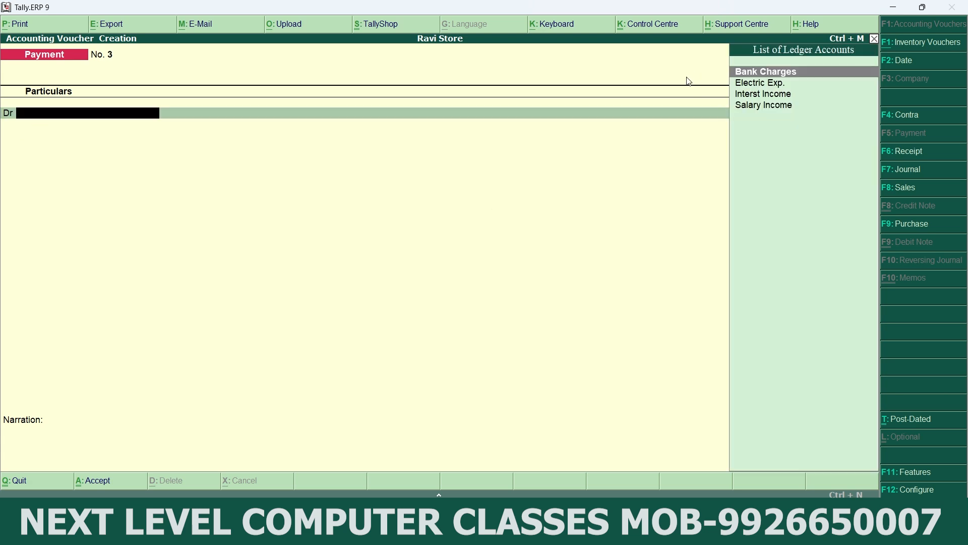
# Step: Switch to the Word notes and review all the Bank Entry transactions from the SBI Bank deposit to the bank charges
pyautogui.hotkey('alt', 'Tab')
pyautogui.scroll(10, 486, 242)
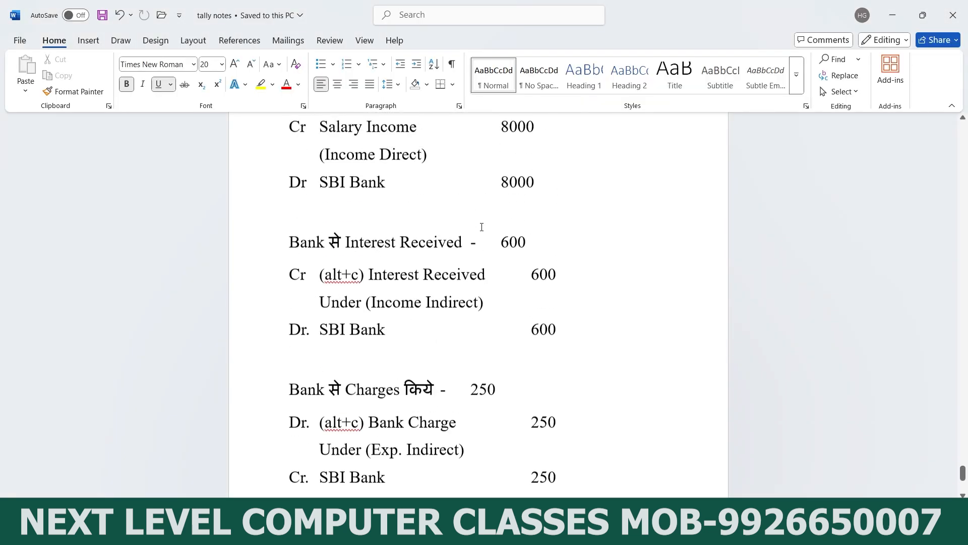
pyautogui.scroll(6, 488, 257)
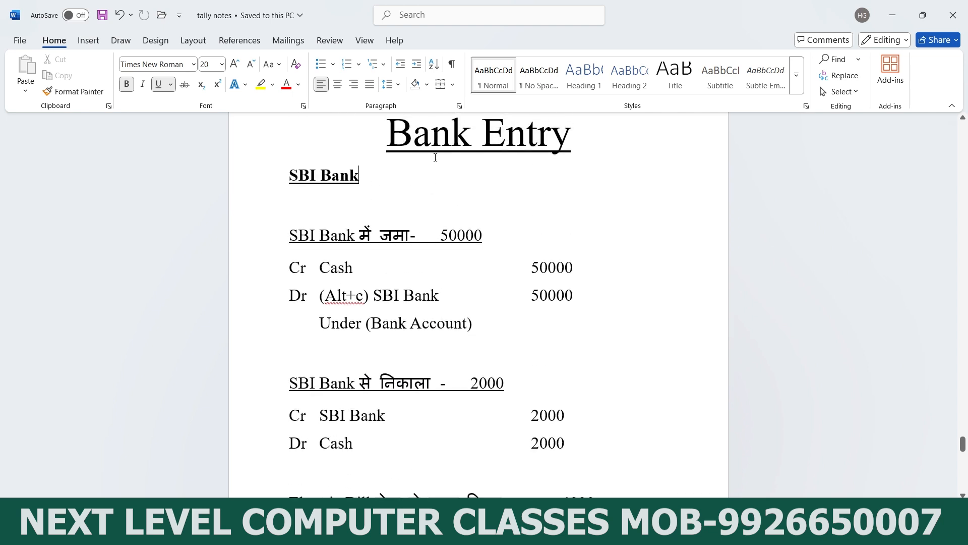
pyautogui.scroll(-5, 403, 249)
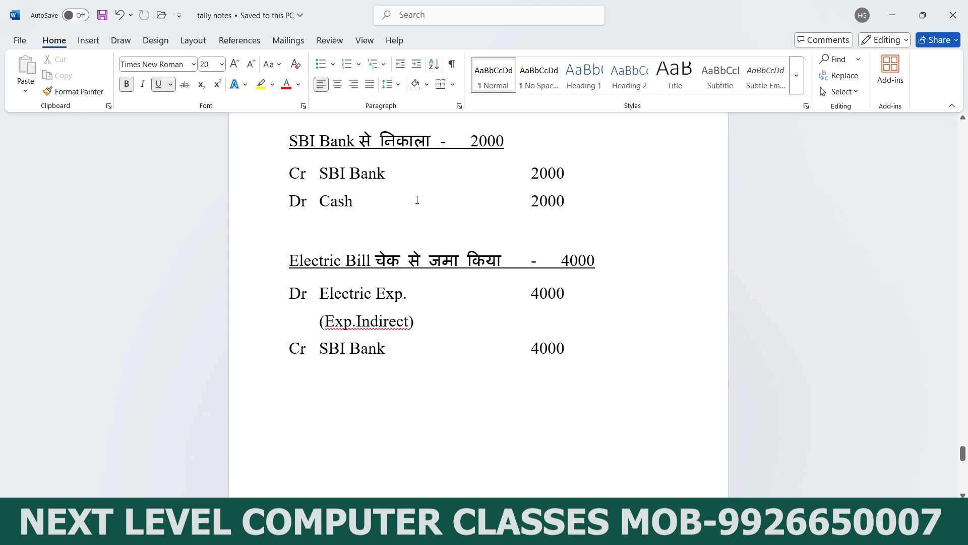
pyautogui.scroll(-2, 424, 217)
pyautogui.scroll(-9, 457, 215)
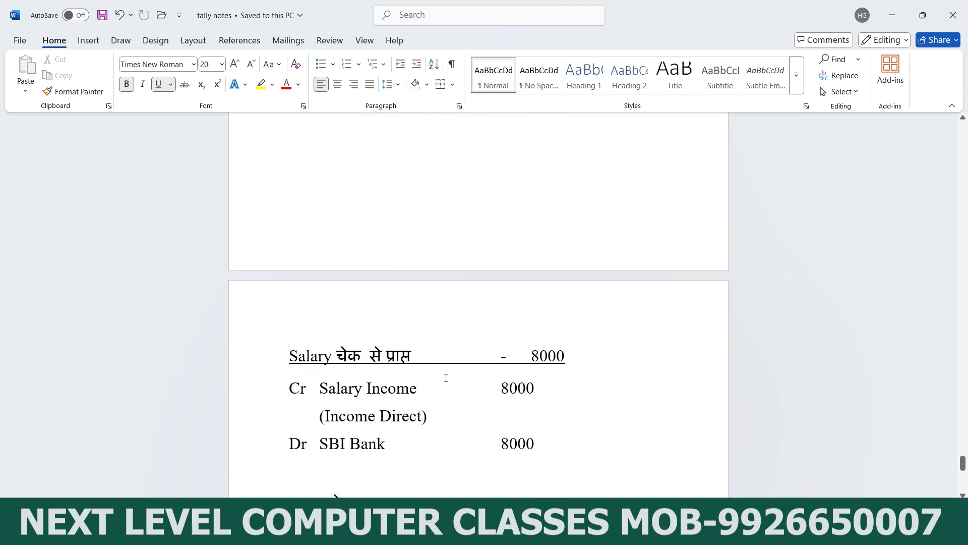
pyautogui.scroll(-3, 429, 303)
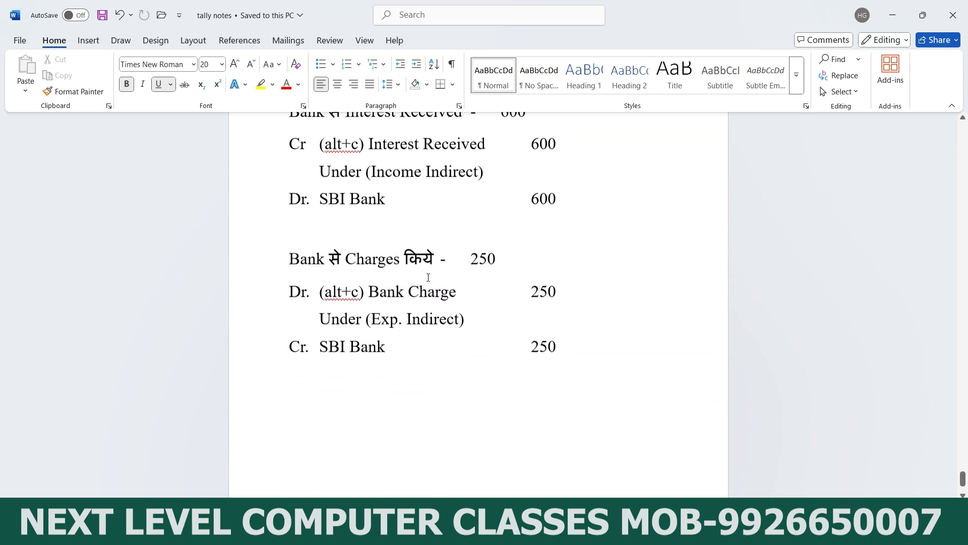
pyautogui.scroll(-2, 336, 302)
pyautogui.scroll(-1, 336, 302)
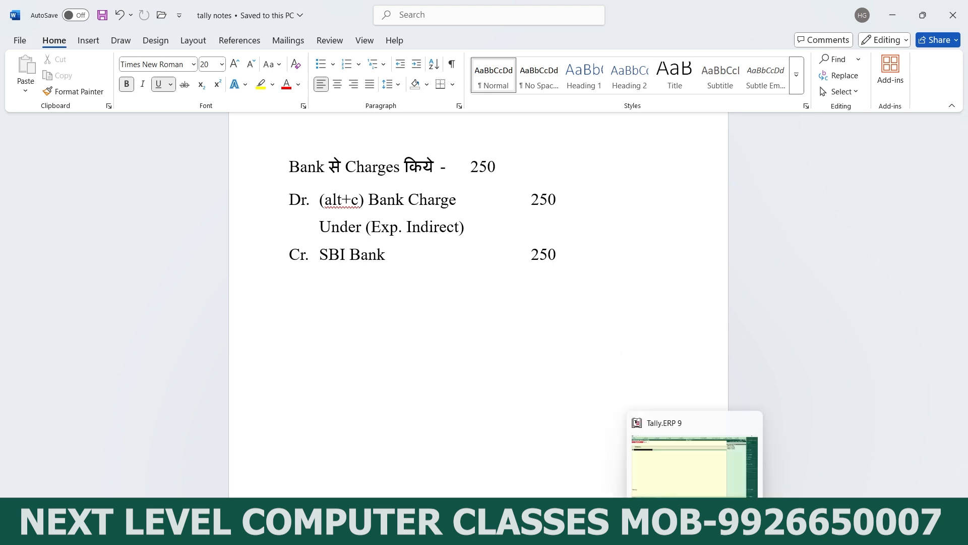
# Step: Return to Tally, leave the blank Payment voucher and open the Balance Sheet of Ravi Store
pyautogui.click(695, 535)
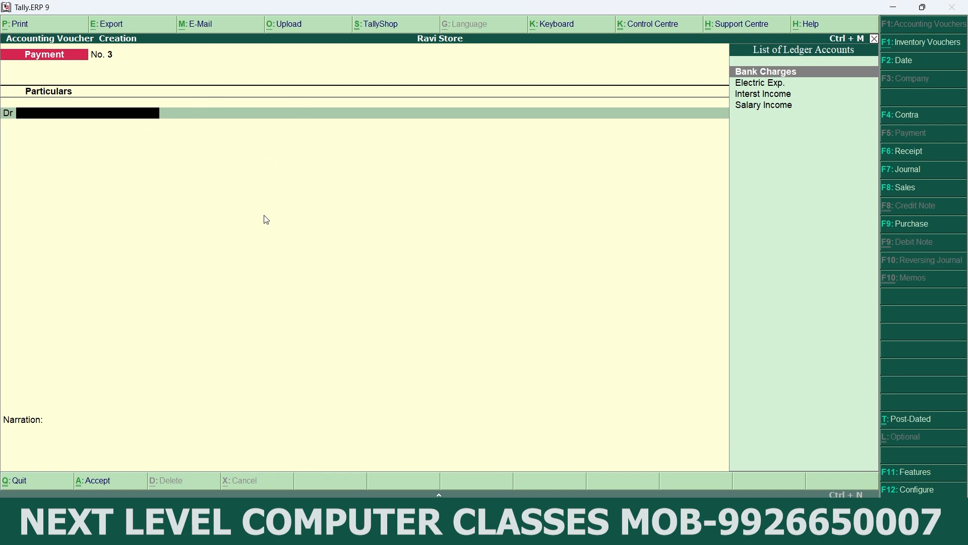
pyautogui.press('Escape')
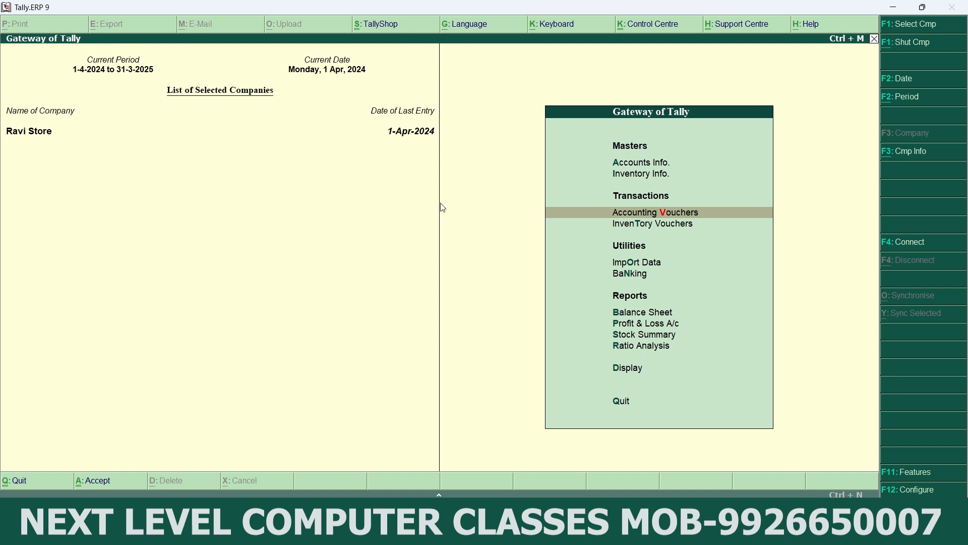
pyautogui.press('Down')
pyautogui.press('Down')
pyautogui.press('Down')
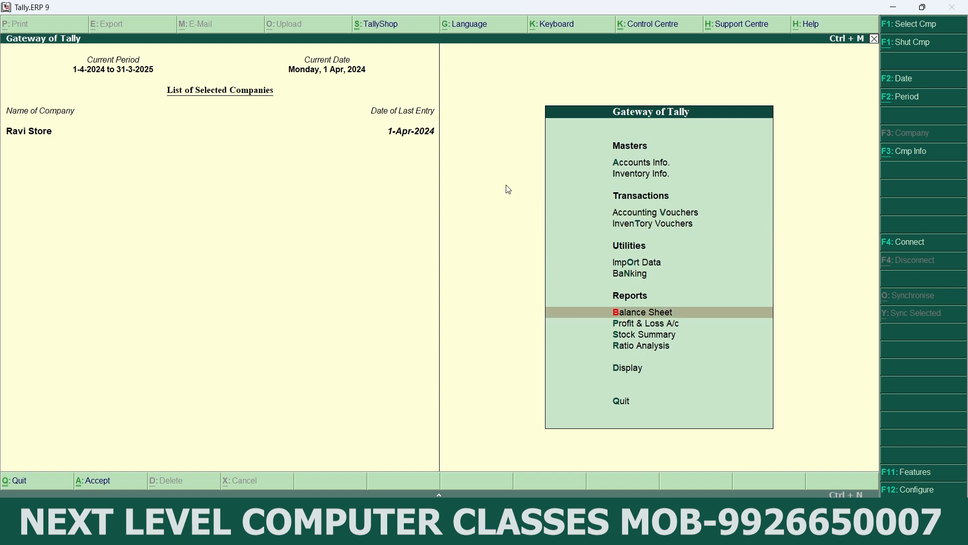
pyautogui.press('Return')
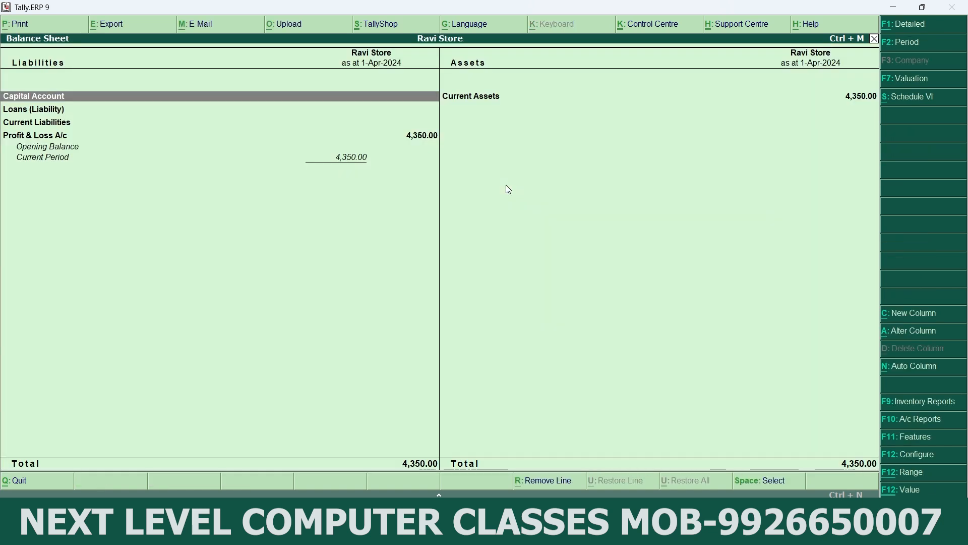
# Step: Drill down from Current Assets through Bank Accounts and Sbi Bank to the ledger vouchers for April
pyautogui.press('Right')
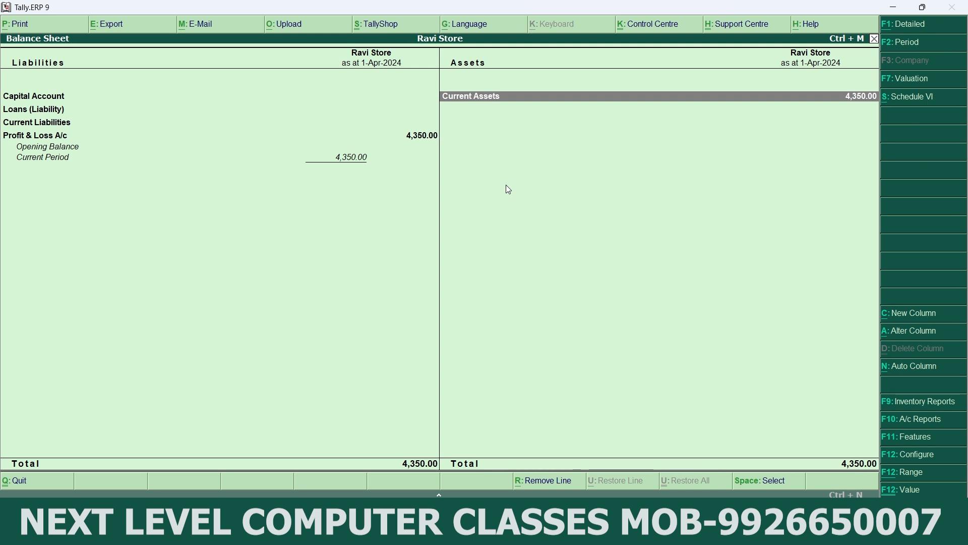
pyautogui.press('Return')
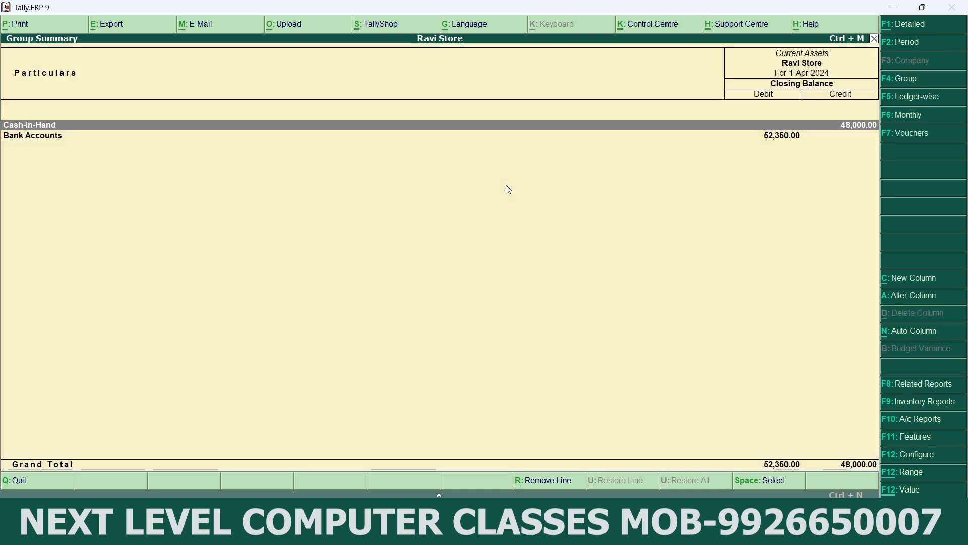
pyautogui.press('Down')
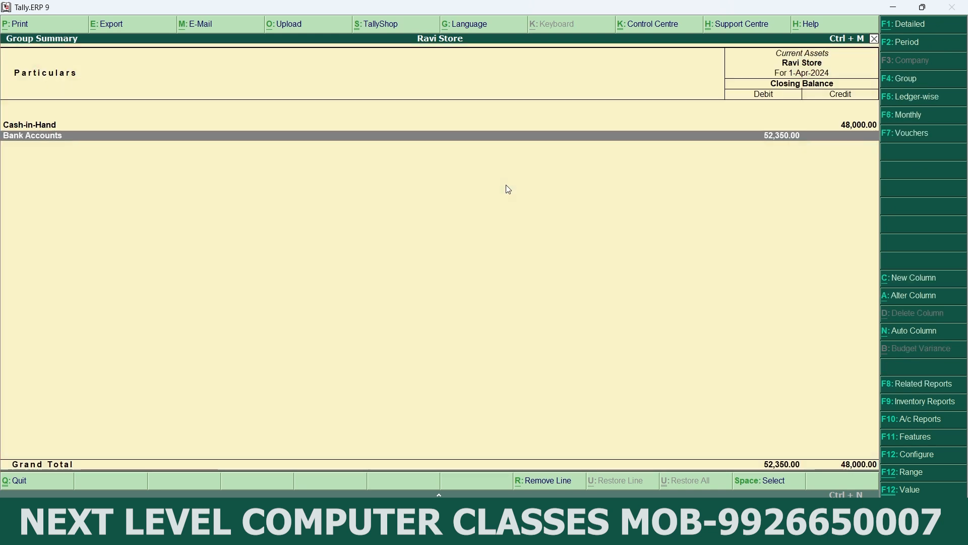
pyautogui.press('Return')
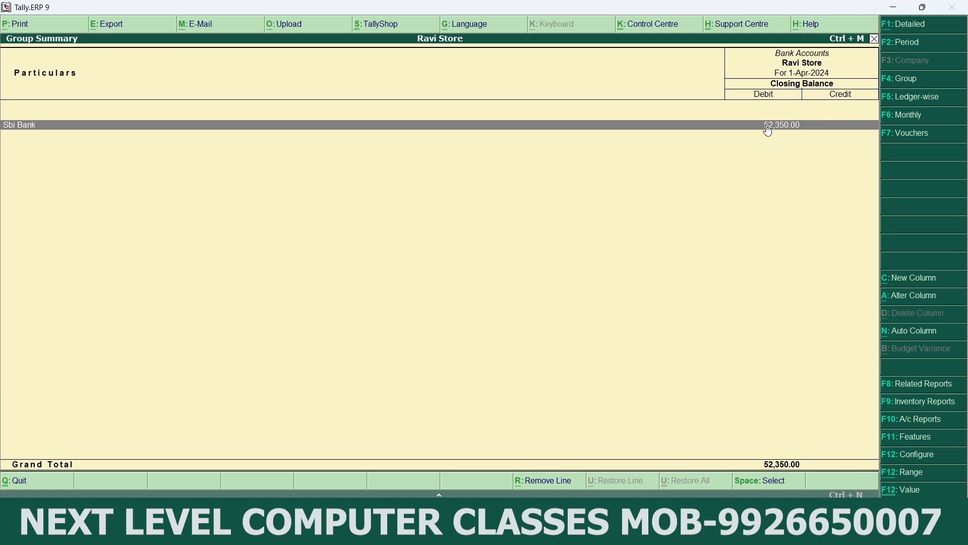
pyautogui.click(826, 129)
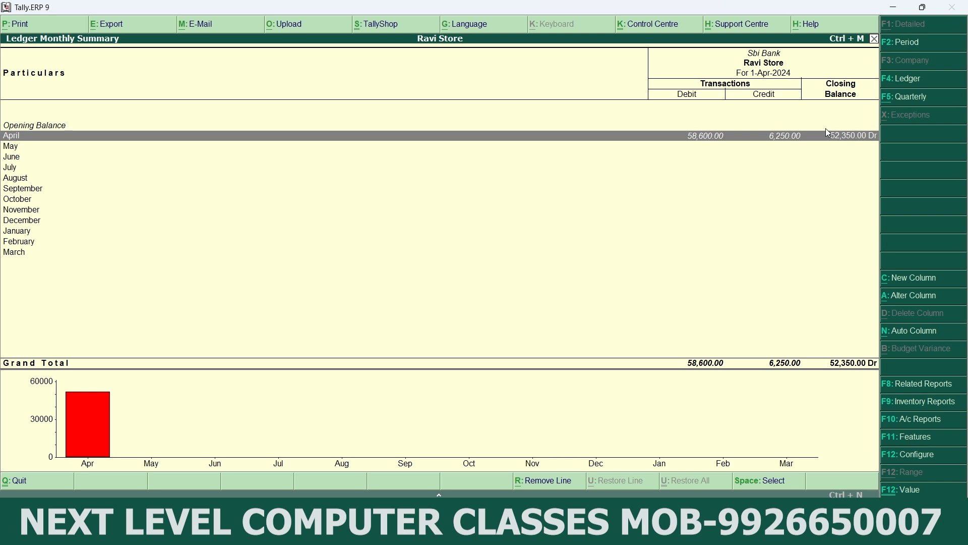
pyautogui.click(826, 129)
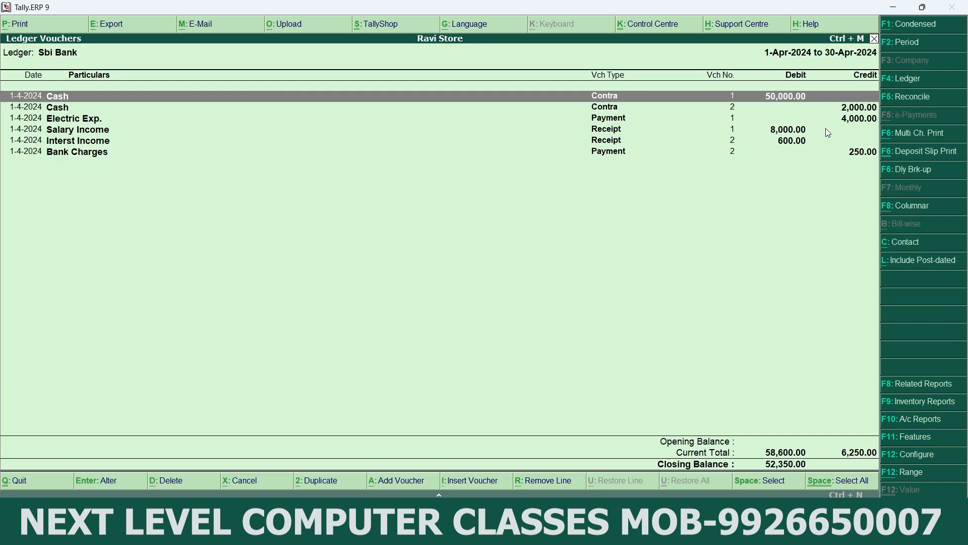
# Step: Check the Sbi Bank voucher entries one by one from the cash withdrawal to Bank Charges, and back out of the reports
pyautogui.click(795, 111)
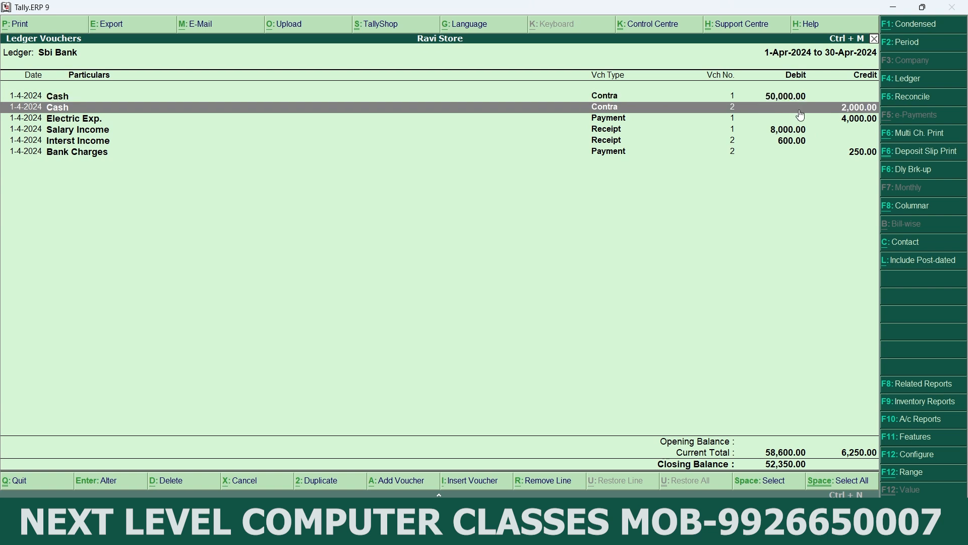
pyautogui.click(863, 121)
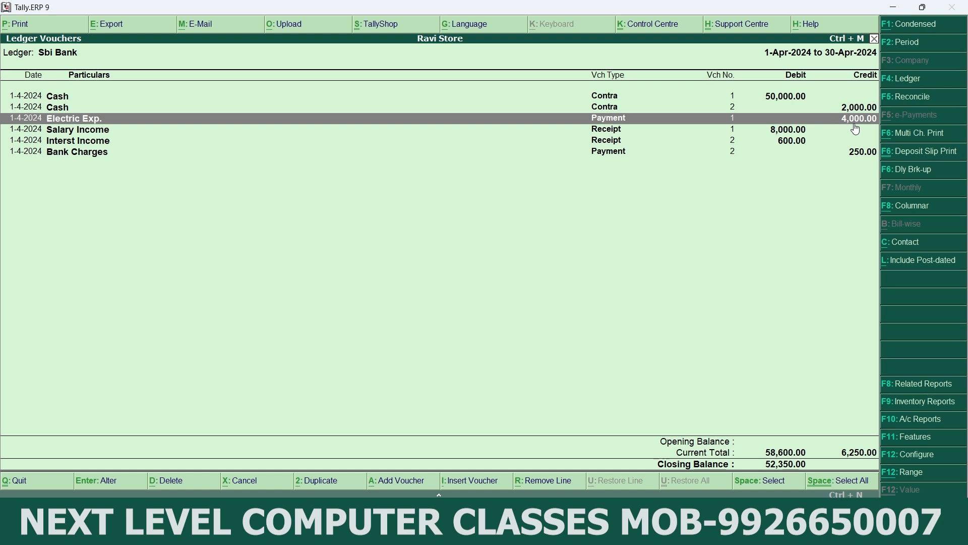
pyautogui.click(791, 132)
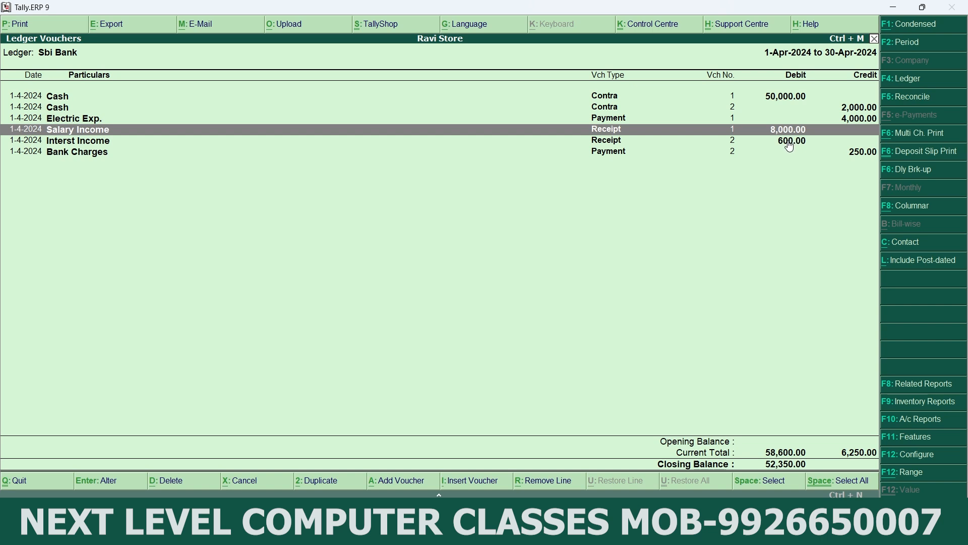
pyautogui.click(784, 143)
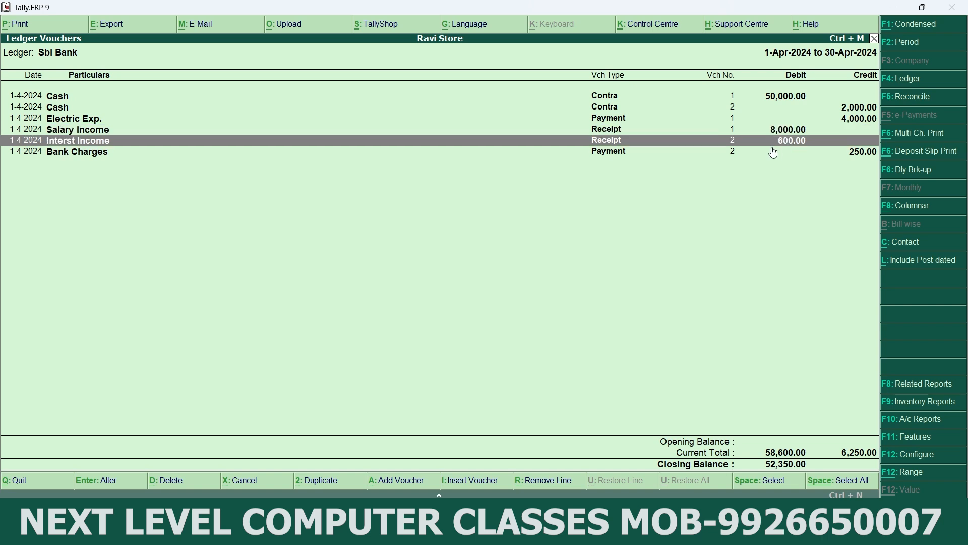
pyautogui.click(818, 153)
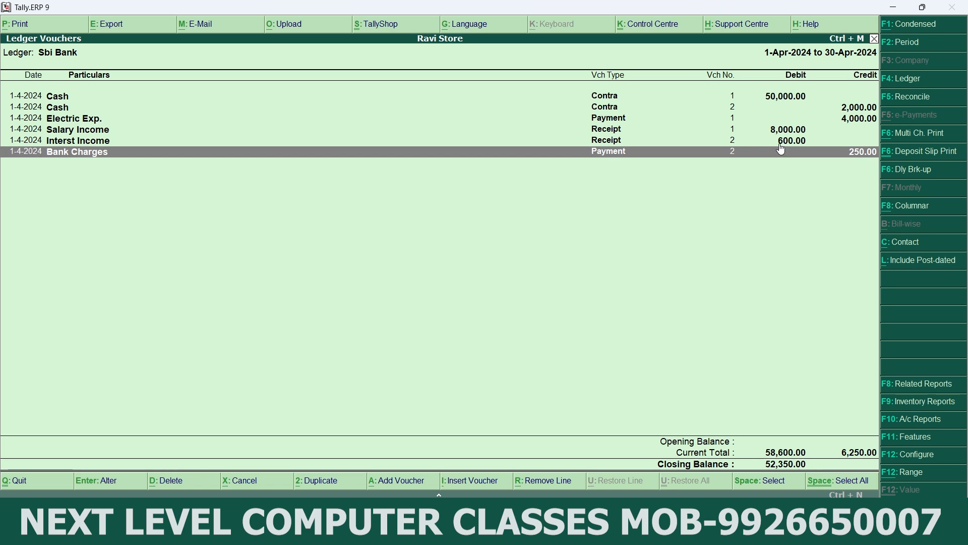
pyautogui.press('Escape')
pyautogui.press('Escape')
pyautogui.press('Escape')
pyautogui.press('Escape')
pyautogui.press('Escape')
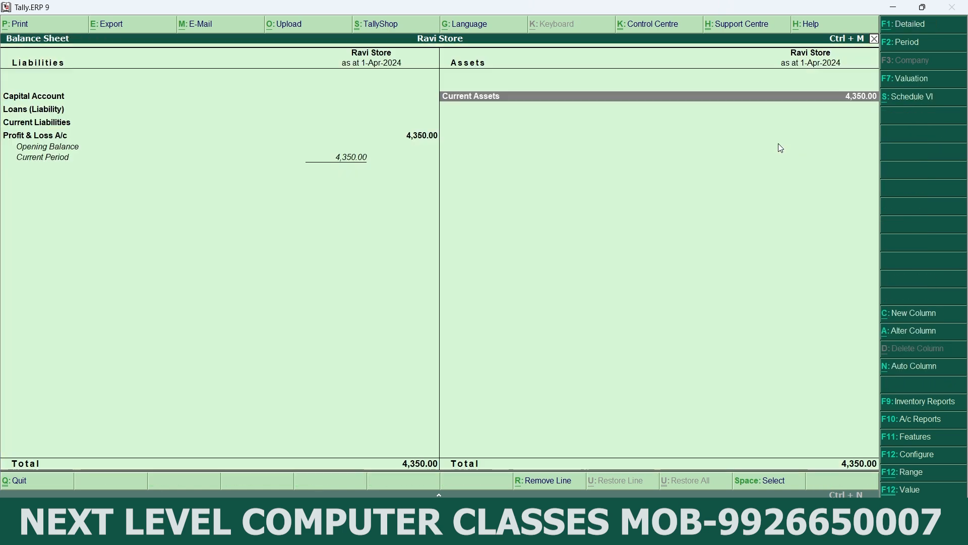